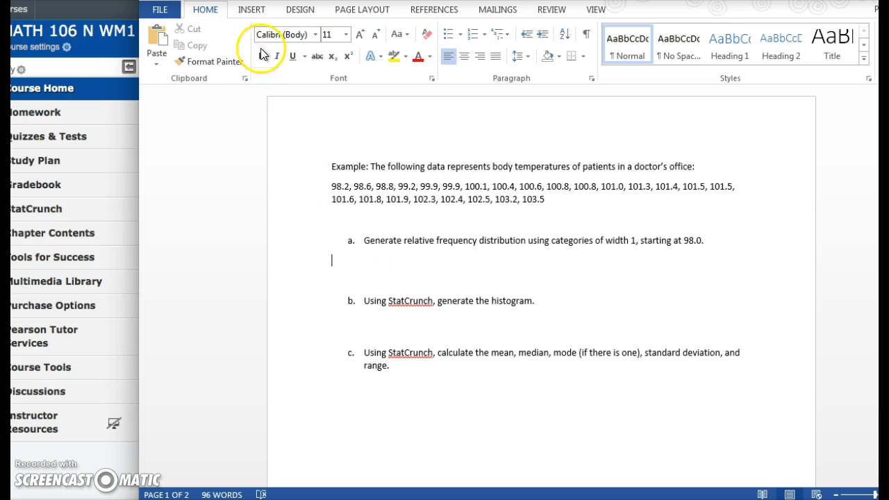
Insert a table with three columns and eight rows below question a
{"action": "left_click", "coordinate": [253, 10]}
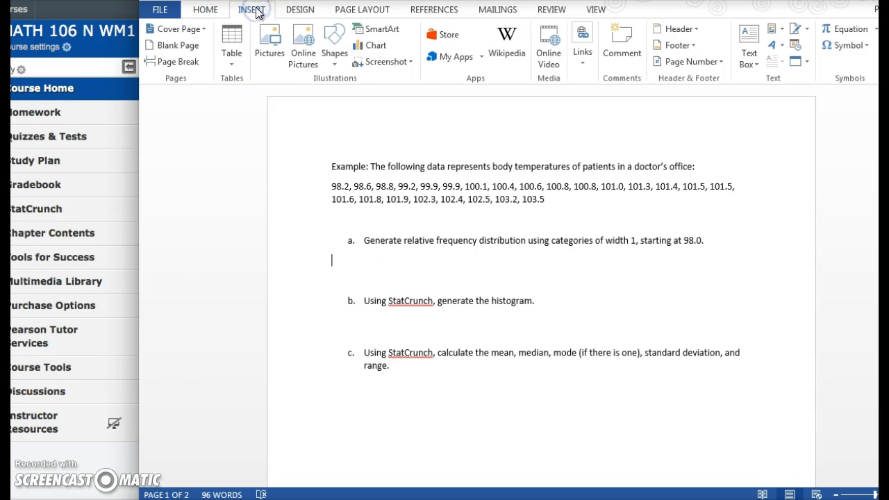
{"action": "left_click", "coordinate": [230, 47]}
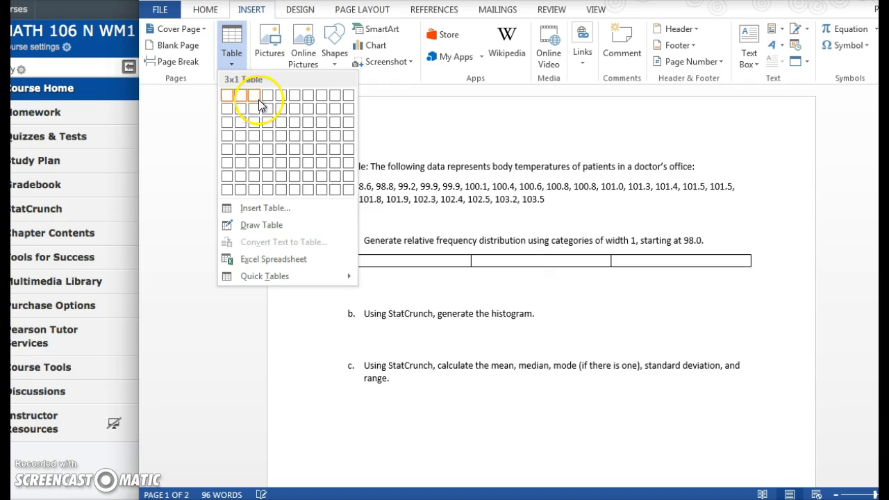
{"action": "left_click", "coordinate": [254, 189]}
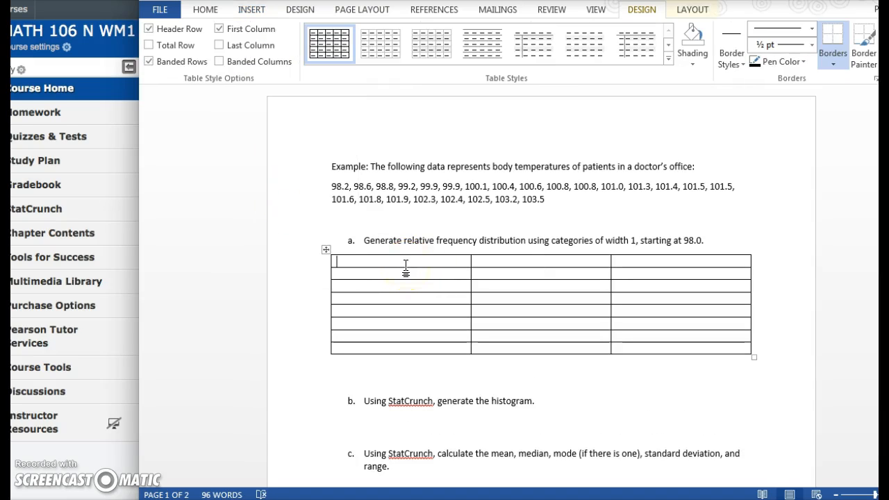
Fill the table's header row with Category, Frequency and Relative Frequency
{"action": "type", "text": "category"}
{"action": "key", "text": "Tab"}
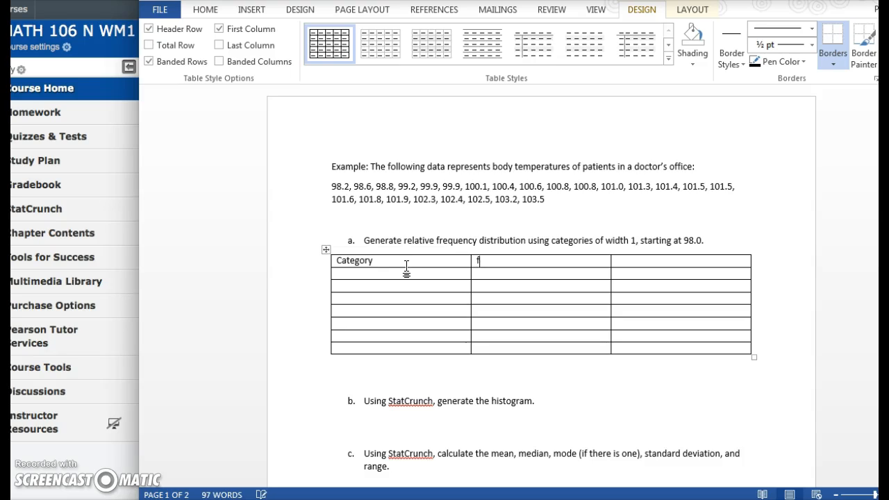
{"action": "type", "text": "frequency"}
{"action": "key", "text": "Tab"}
{"action": "type", "text": "relative Frequency"}
Enter the category starting values 98, 99, 100, 101, 102 and 103 down the Category column
{"action": "left_click", "coordinate": [396, 276]}
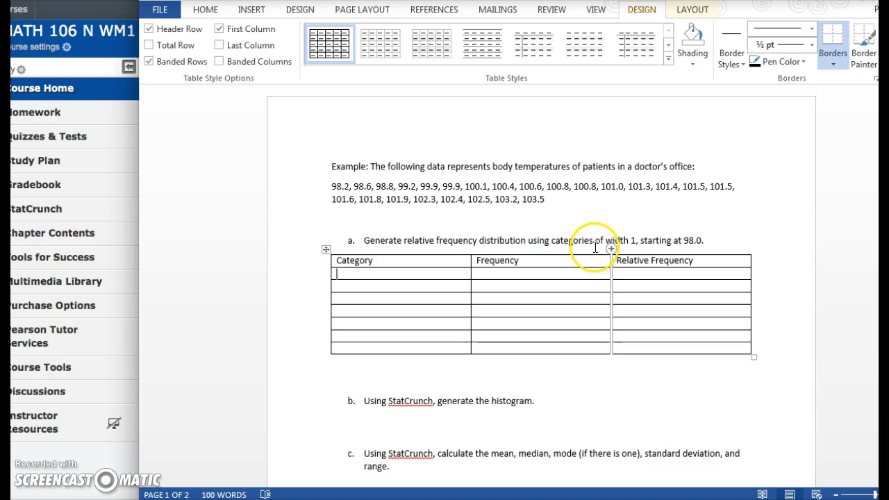
{"action": "type", "text": "98"}
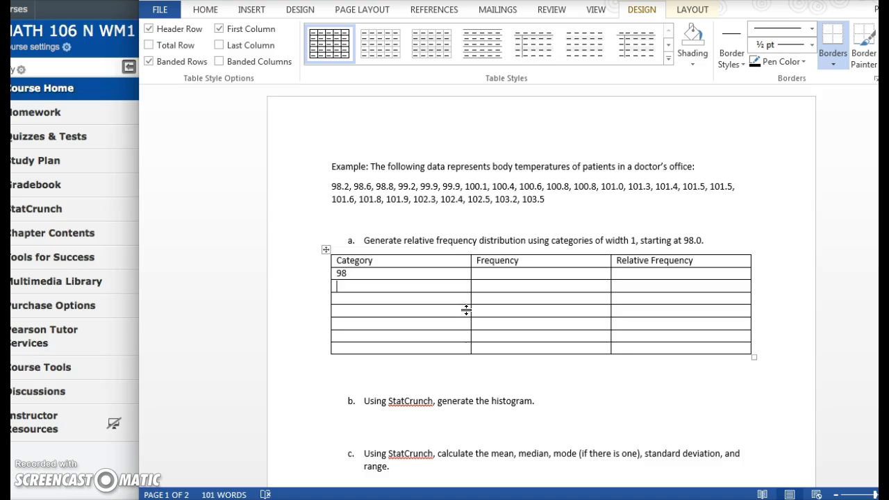
{"action": "type", "text": "99"}
{"action": "key", "text": "Down"}
{"action": "type", "text": "1"}
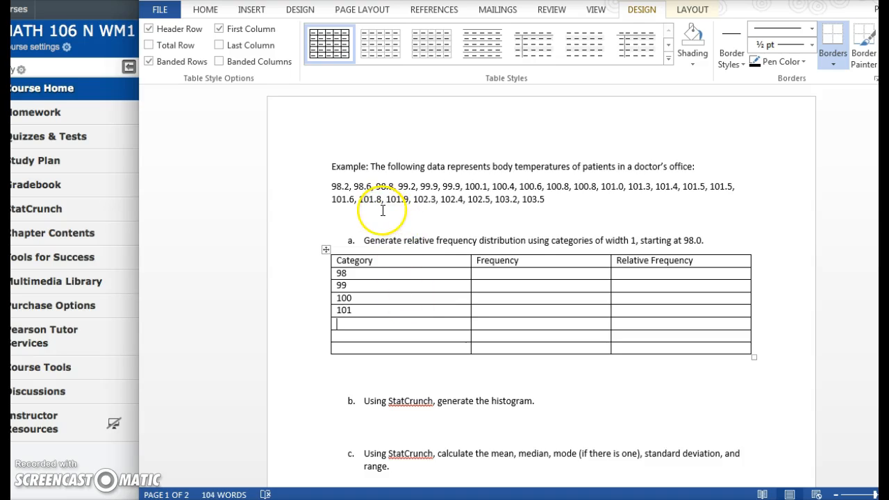
{"action": "type", "text": "102"}
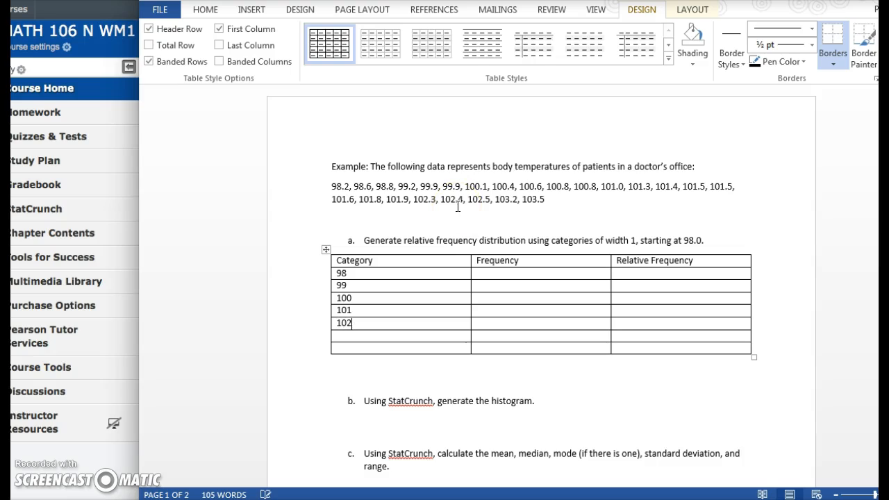
{"action": "key", "text": "Down"}
{"action": "type", "text": "10"}
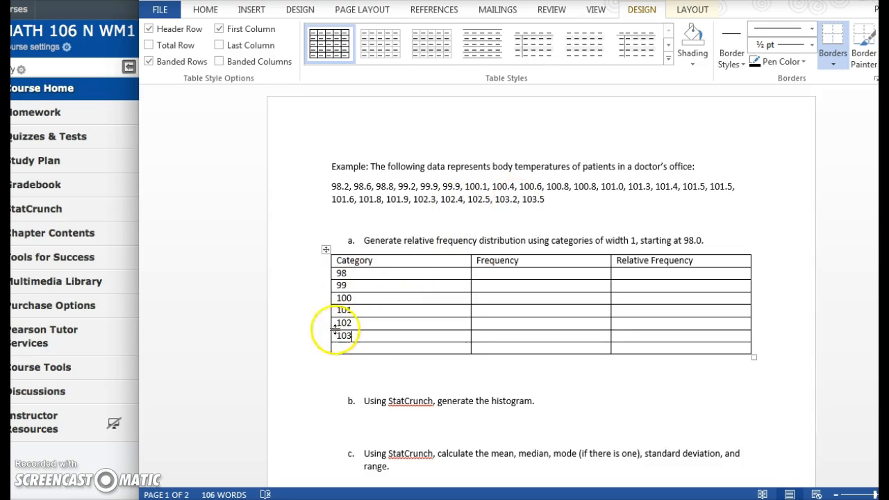
Extend the categories into the ranges 98-98.9, 99-99.9, 100-100.9, 101-101.9, 102-102.9 and 103-103.9
{"action": "left_click", "coordinate": [358, 273]}
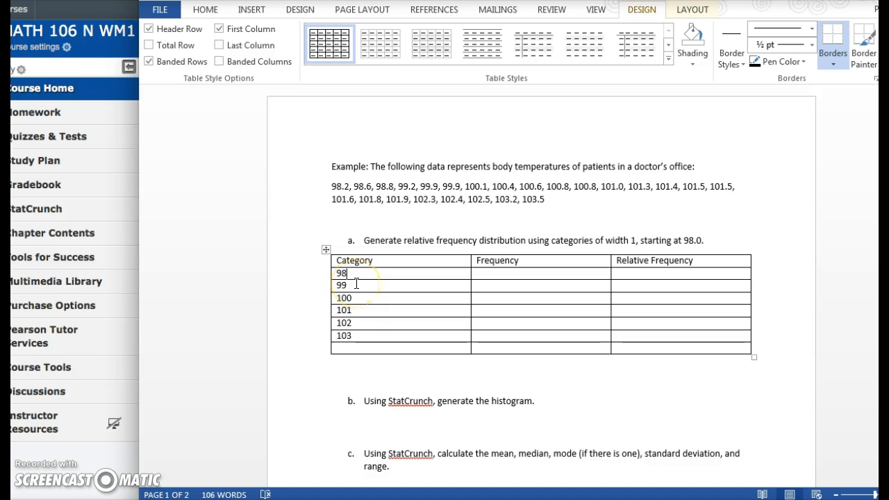
{"action": "mouse_move", "coordinate": [325, 293]}
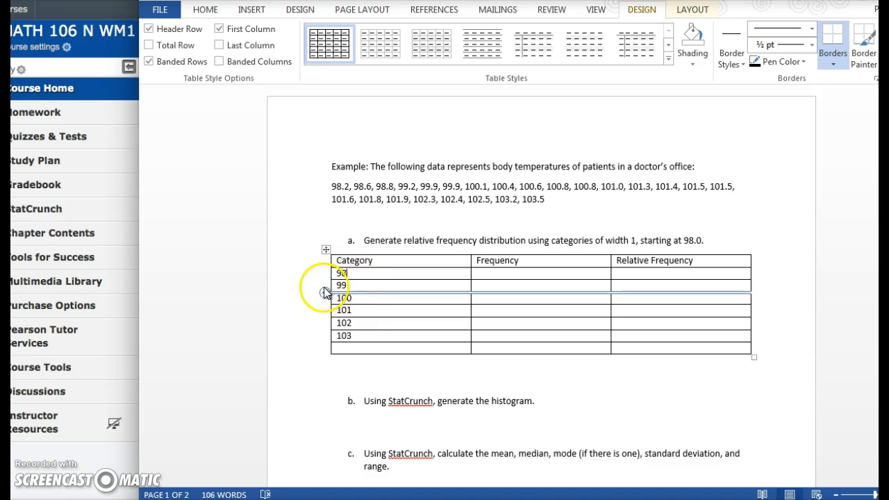
{"action": "type", "text": "-98.9"}
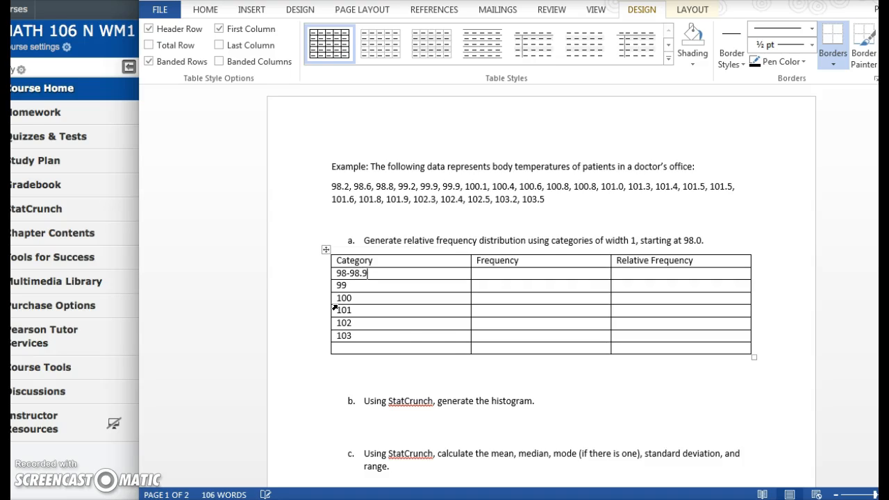
{"action": "left_click", "coordinate": [362, 288]}
{"action": "type", "text": "-99.9"}
{"action": "left_click", "coordinate": [356, 299]}
{"action": "key", "text": "Down"}
{"action": "left_click", "coordinate": [363, 323]}
{"action": "type", "text": "-"}
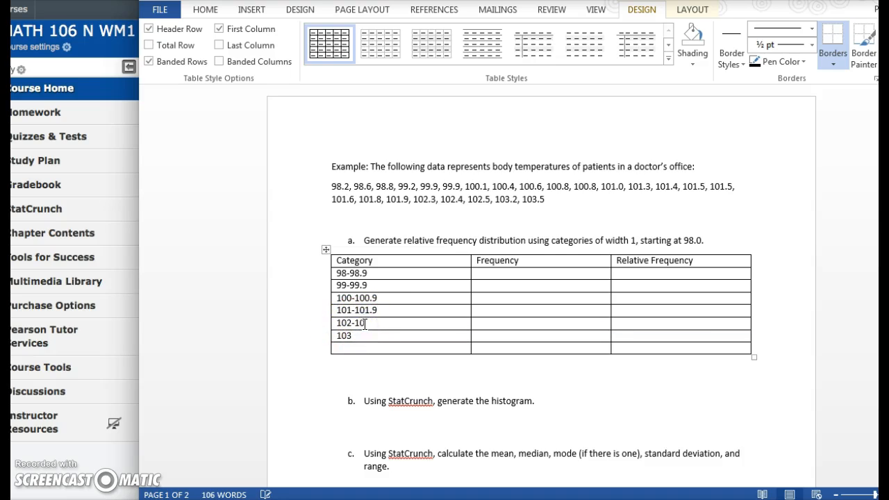
{"action": "key", "text": "Down"}
{"action": "type", "text": "103."}
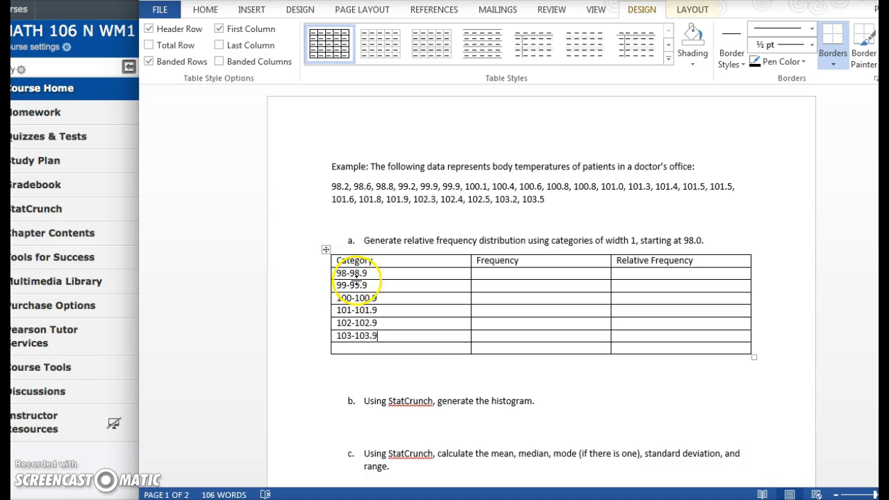
Enter the frequencies 3, 3 and 5 for the categories 98-98.9, 99-99.9 and 100-100.9
{"action": "left_click", "coordinate": [340, 187]}
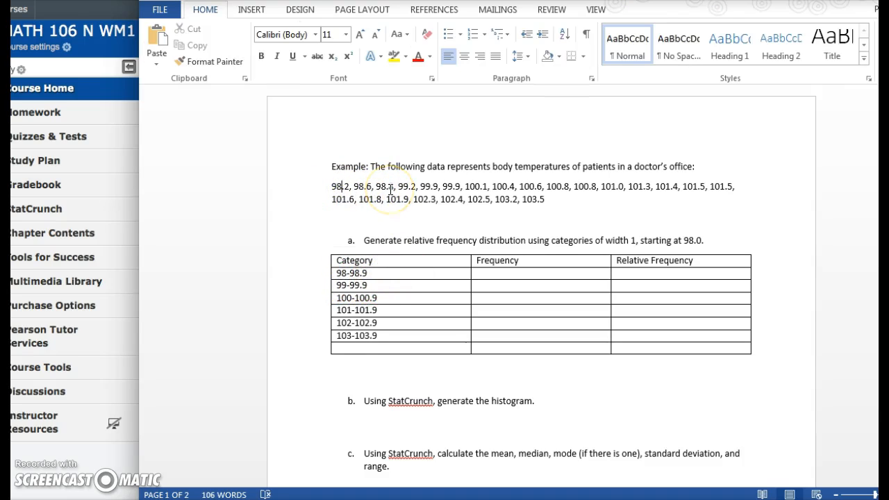
{"action": "left_click", "coordinate": [493, 272]}
{"action": "type", "text": "3"}
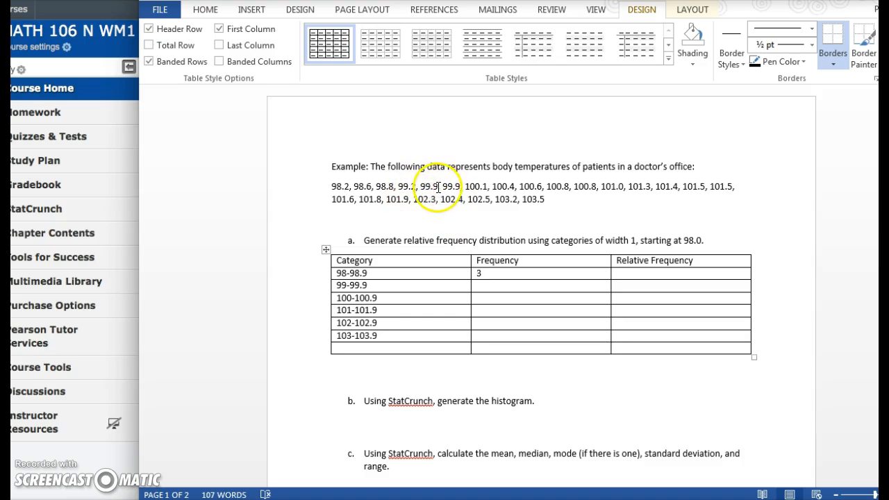
{"action": "left_click", "coordinate": [486, 288]}
{"action": "type", "text": "3"}
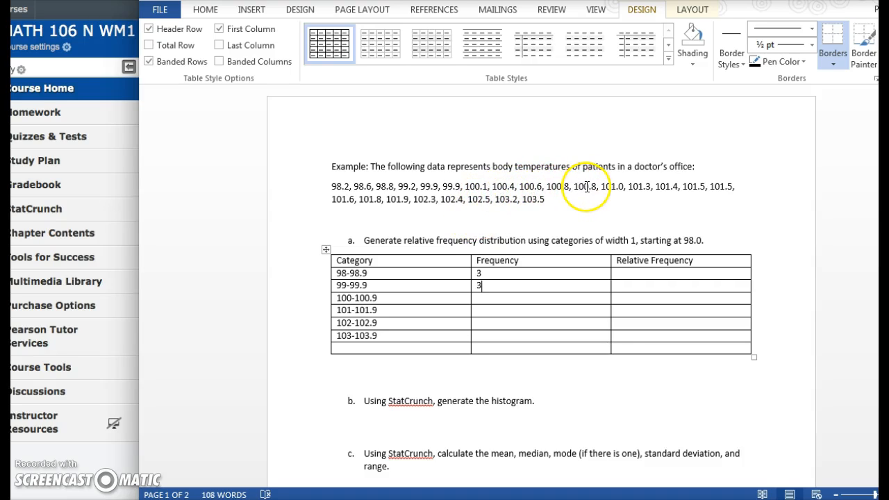
{"action": "left_click", "coordinate": [488, 299]}
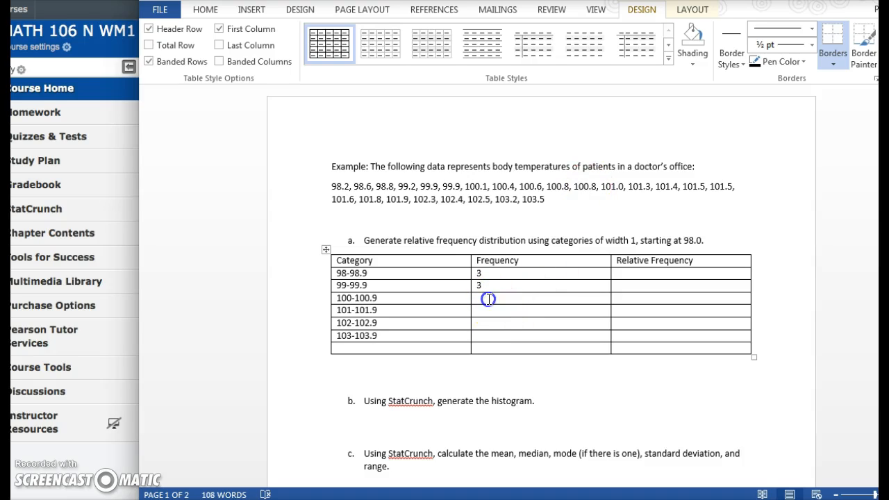
{"action": "type", "text": "5"}
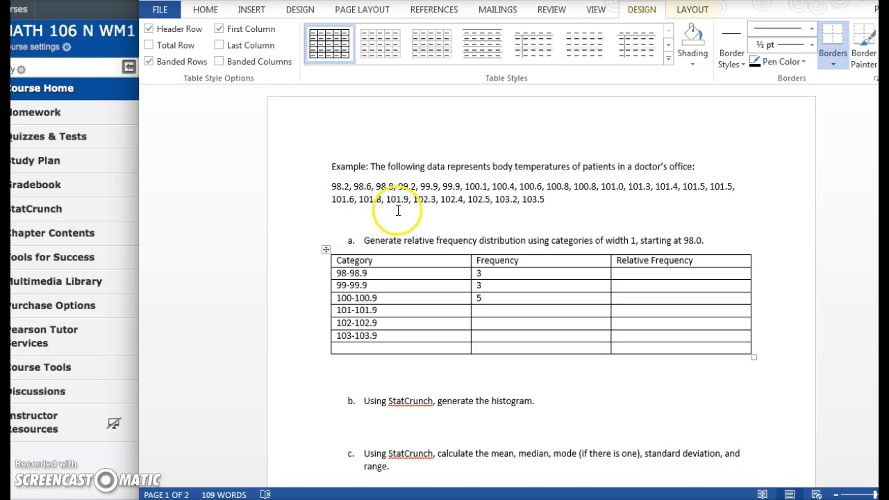
Enter the frequencies 8, 3 and 2 for the remaining categories and the total 24 in the last row
{"action": "left_click", "coordinate": [486, 309]}
{"action": "type", "text": "8"}
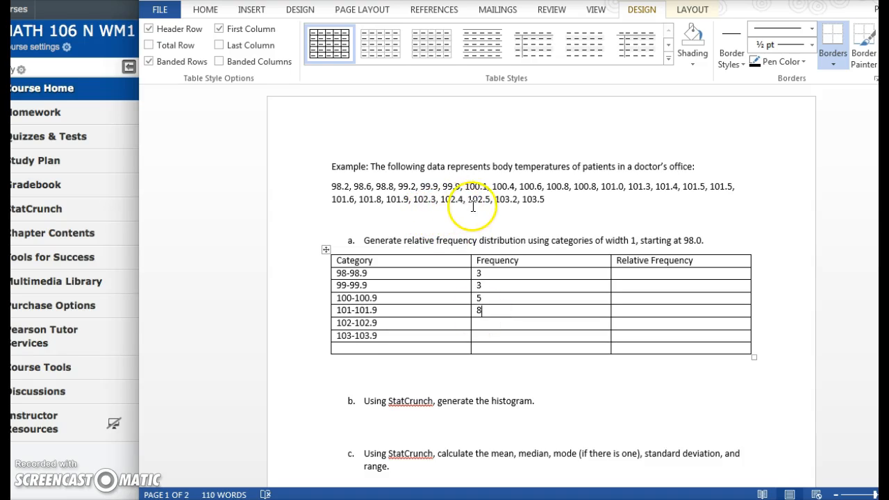
{"action": "left_click", "coordinate": [485, 322]}
{"action": "type", "text": "3"}
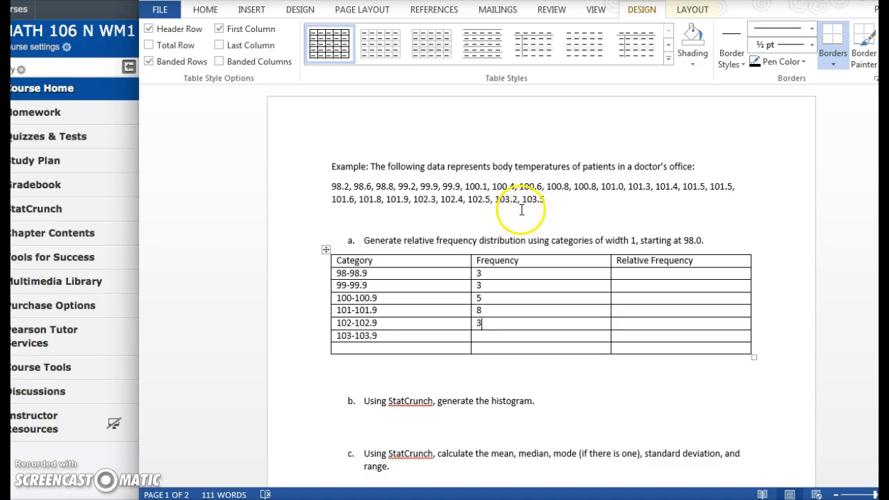
{"action": "left_click", "coordinate": [484, 338]}
{"action": "type", "text": "2"}
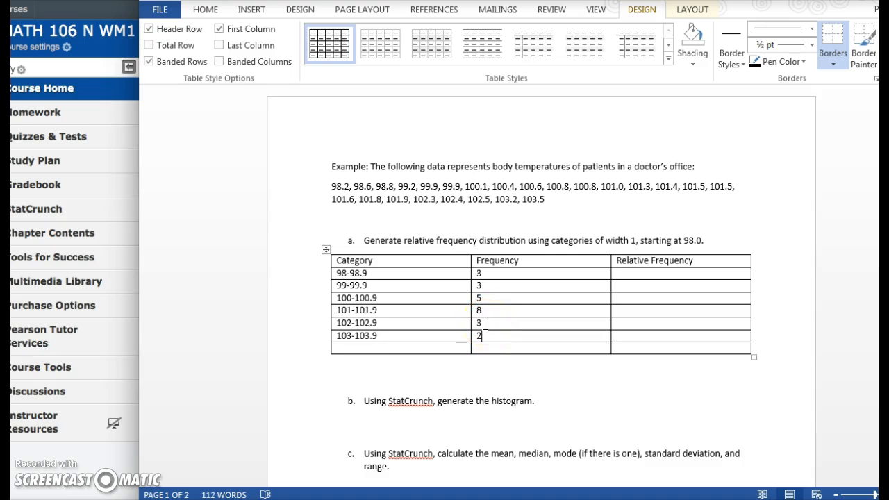
{"action": "left_click", "coordinate": [481, 347]}
{"action": "type", "text": "24"}
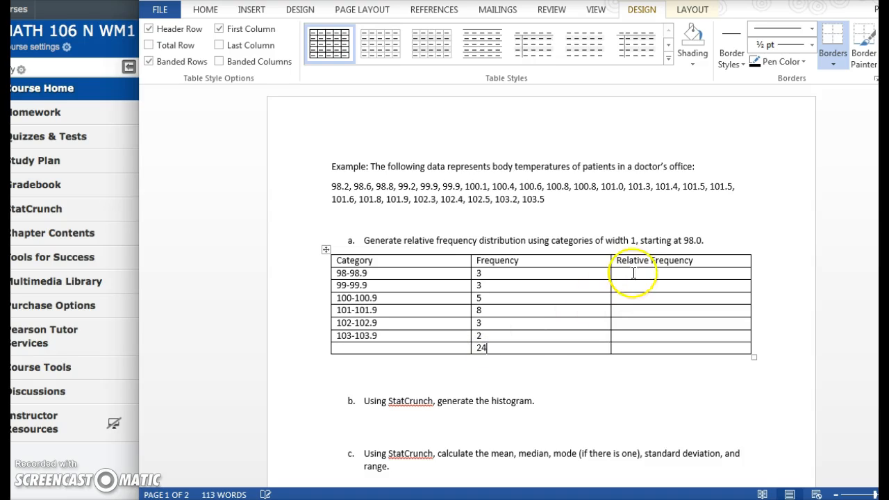
Enter 3/24=, 4/24=, 5/24=, 8/24=, 3/24= and 2/24= down the Relative Frequency column
{"action": "left_click", "coordinate": [647, 273]}
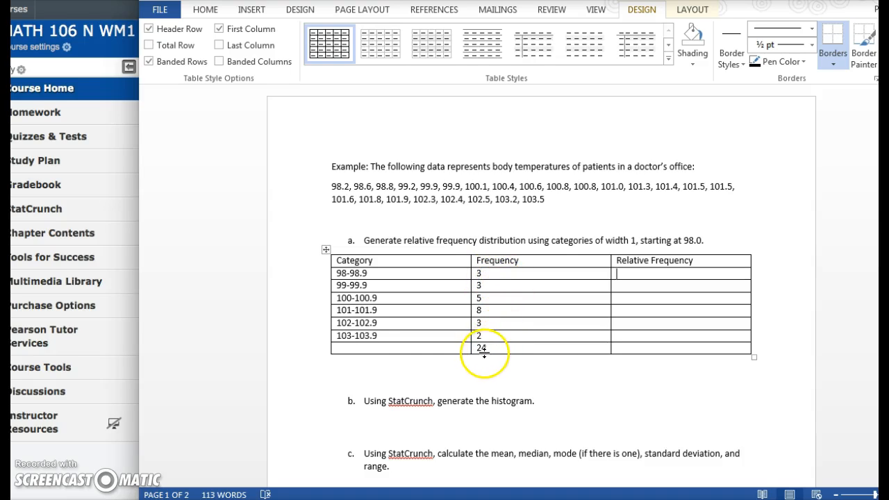
{"action": "type", "text": "3/24="}
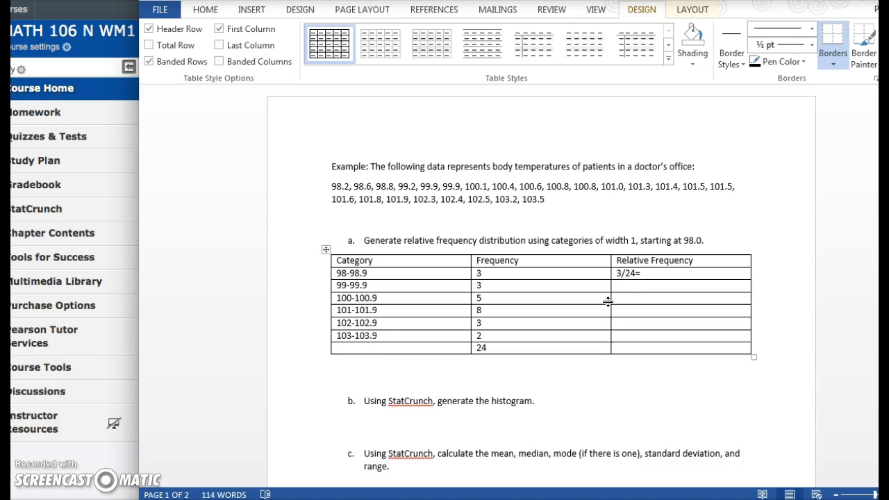
{"action": "left_click", "coordinate": [628, 282]}
{"action": "type", "text": "4/24="}
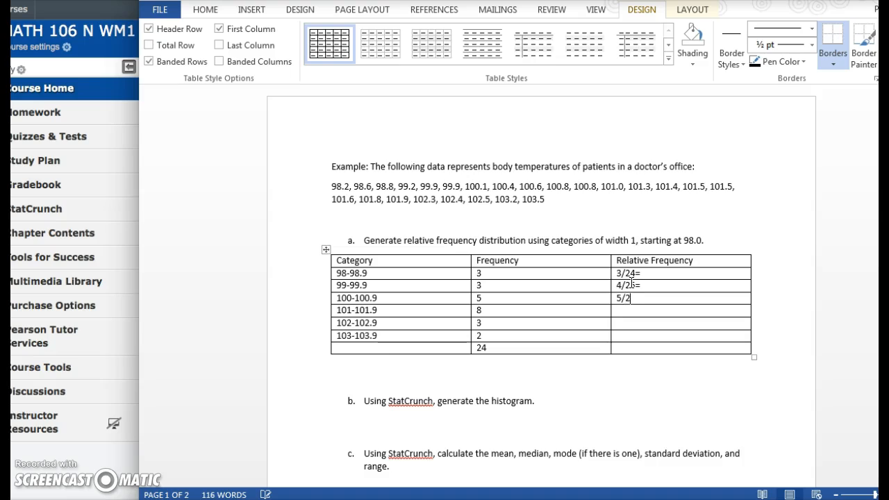
{"action": "left_click", "coordinate": [639, 298]}
{"action": "type", "text": "="}
{"action": "left_click", "coordinate": [633, 285]}
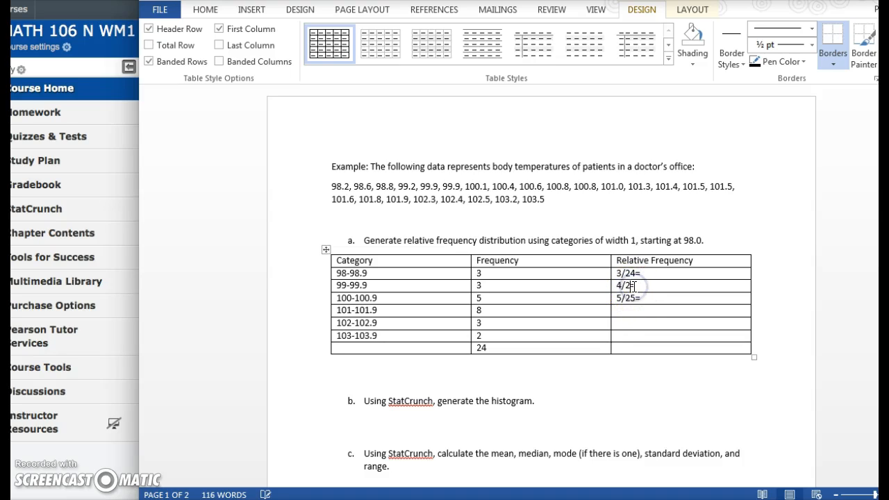
{"action": "type", "text": "4"}
{"action": "key", "text": "Down"}
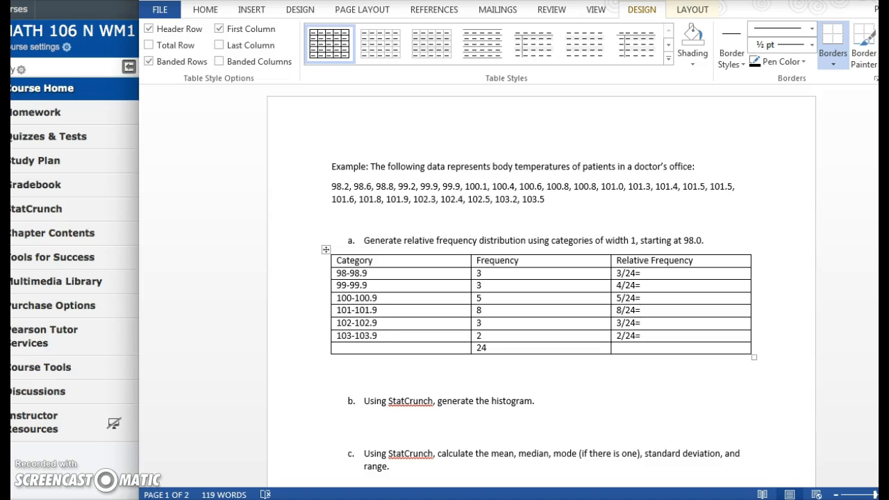
Shift the document window aside, open the Calculator over it and divide 3 by 24
{"action": "left_click_drag", "start_coordinate": [291, 0], "coordinate": [334, 0]}
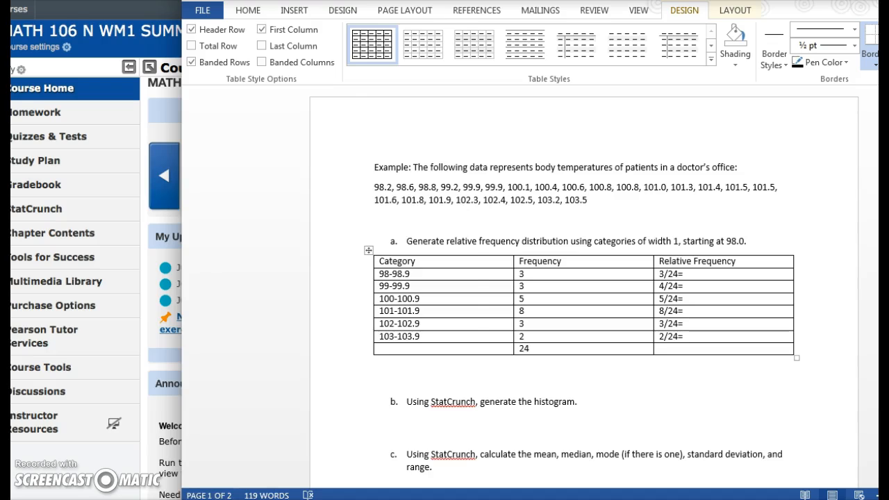
{"action": "left_click", "coordinate": [203, 499]}
{"action": "left_click", "coordinate": [237, 268]}
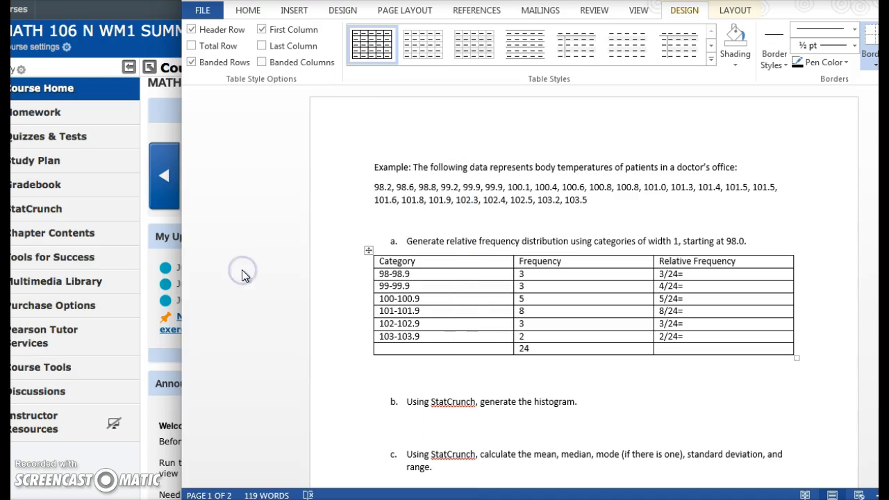
{"action": "left_click_drag", "start_coordinate": [875, 98], "coordinate": [524, 54]}
{"action": "type", "text": "3/324"}
{"action": "key", "text": "Return"}
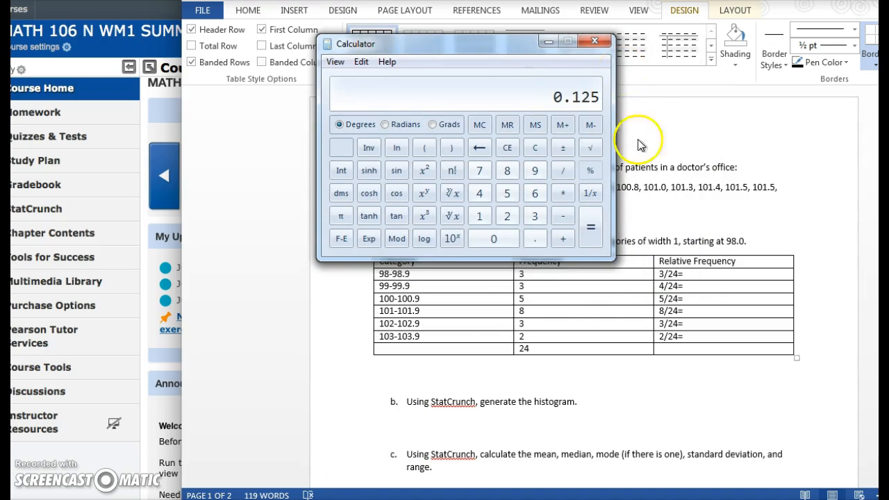
Add .125 to the relative frequencies of 98-98.9, 99-99.9 and 102-102.9, correcting the 99-99.9 fraction to 3/24
{"action": "left_click", "coordinate": [695, 279]}
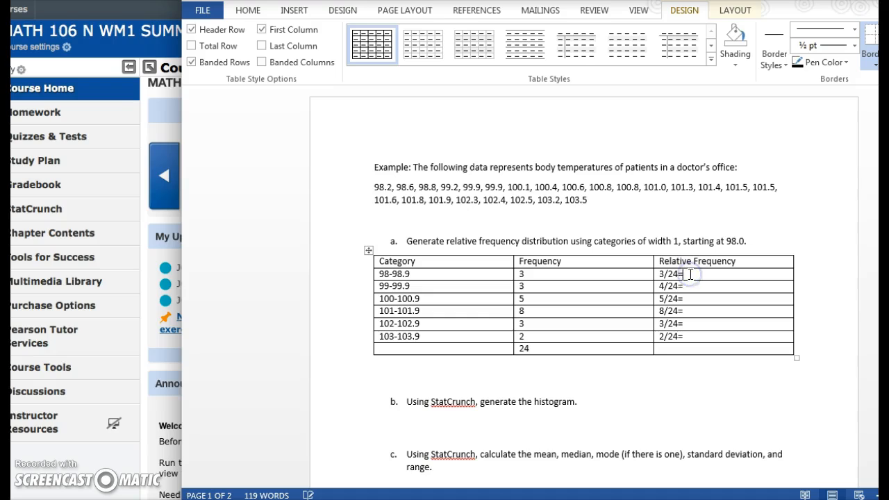
{"action": "type", "text": ".125"}
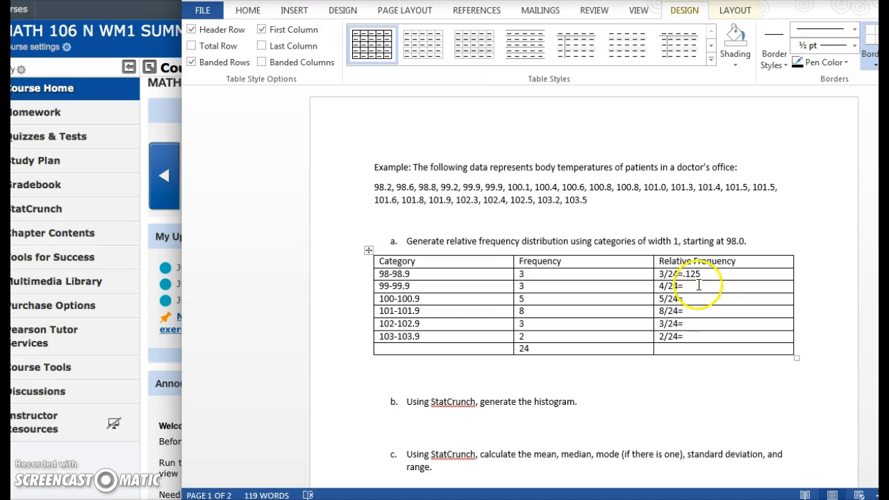
{"action": "left_click", "coordinate": [665, 287]}
{"action": "key", "text": "BackSpace"}
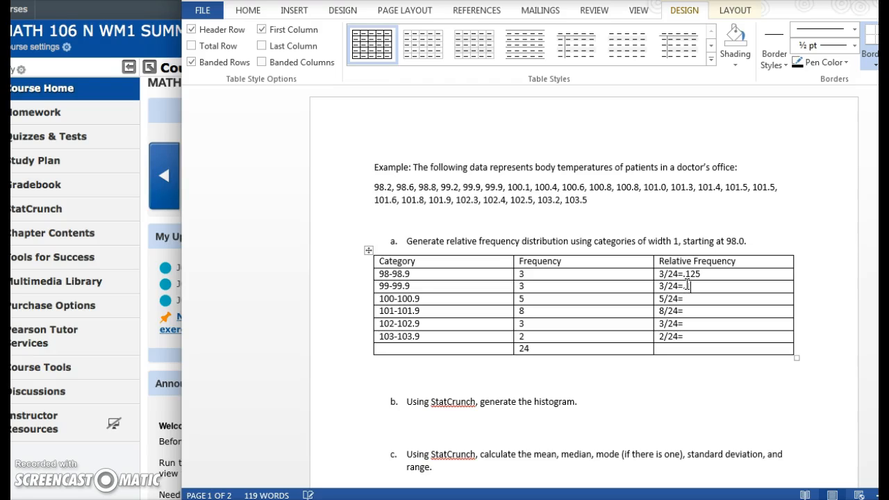
{"action": "left_click", "coordinate": [688, 323]}
{"action": "type", "text": ".125"}
Divide 5 by 24 in the Calculator and add .208 to the relative frequency of 100-100.9
{"action": "left_click", "coordinate": [507, 195]}
{"action": "left_click", "coordinate": [564, 170]}
{"action": "left_click", "coordinate": [480, 194]}
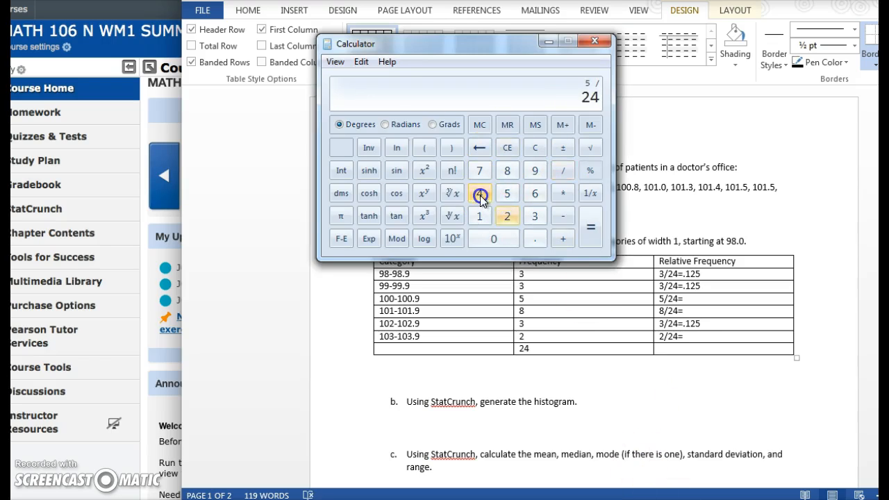
{"action": "left_click", "coordinate": [591, 228]}
{"action": "left_click", "coordinate": [732, 297]}
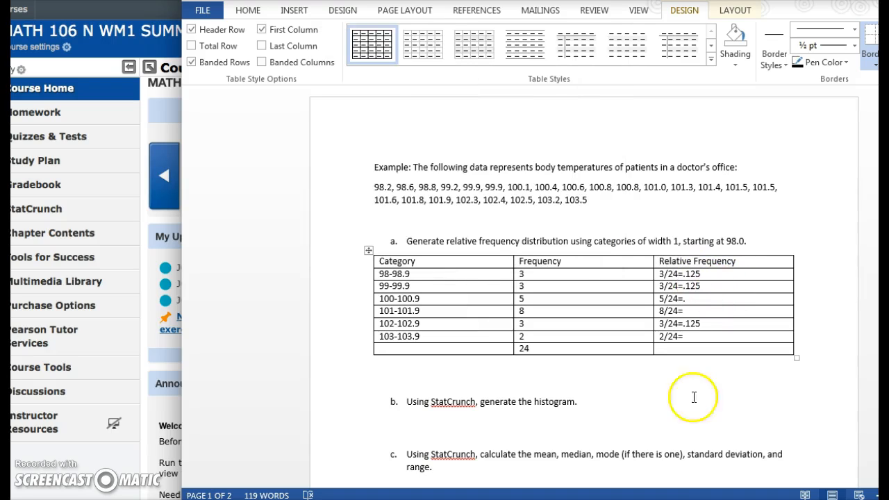
{"action": "key", "text": "alt+Tab"}
{"action": "type", "text": "."}
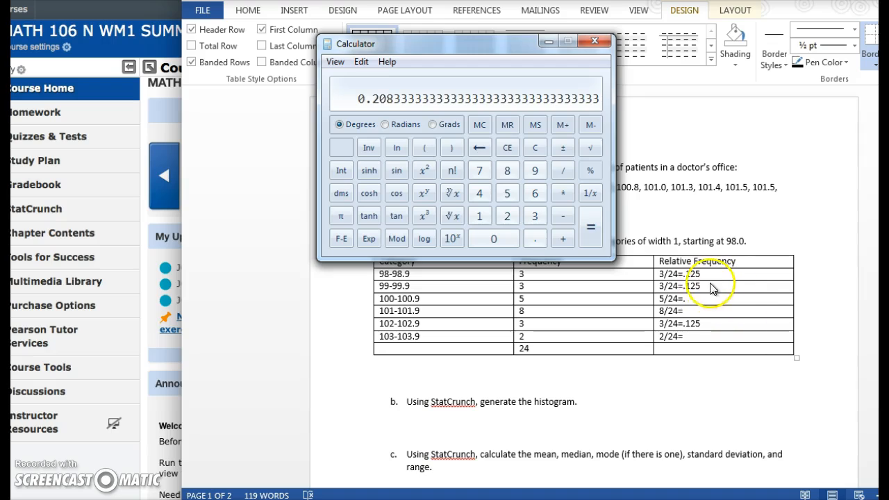
{"action": "left_click", "coordinate": [729, 299]}
{"action": "type", "text": "208"}
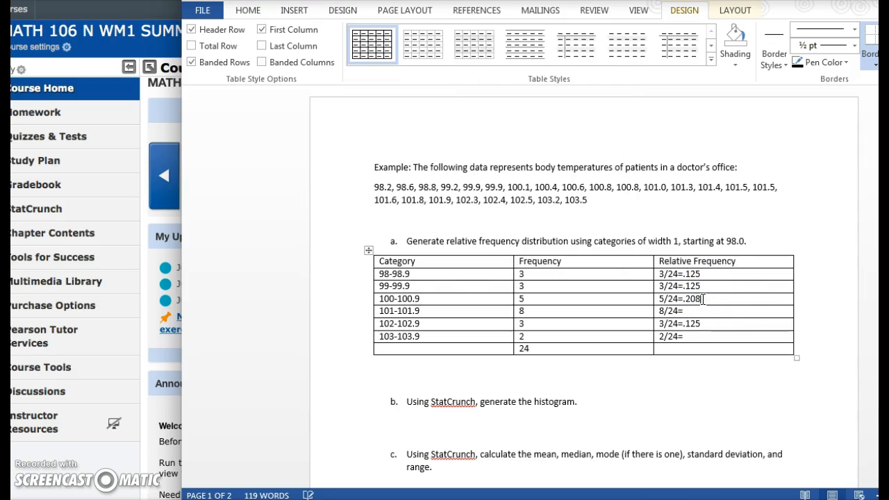
Divide 8 by 24 in the Calculator and add .333 to the relative frequency of 101-101.9
{"action": "key", "text": "alt+Tab"}
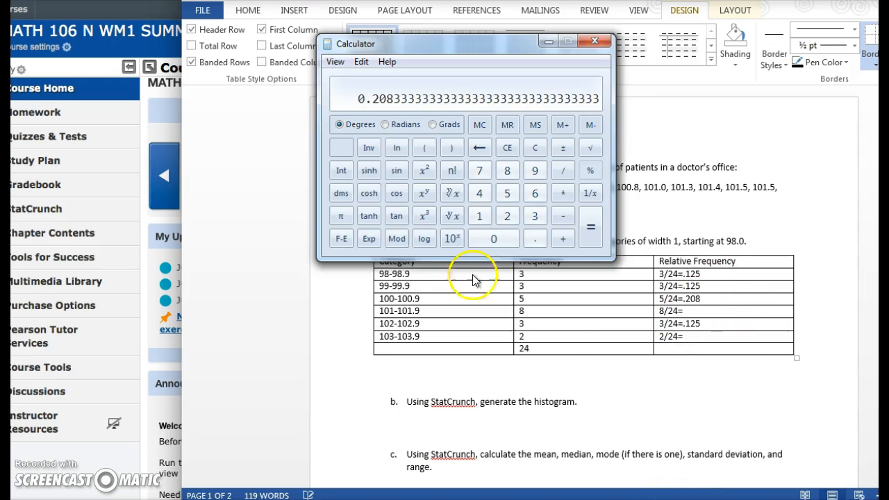
{"action": "left_click", "coordinate": [507, 170]}
{"action": "left_click", "coordinate": [559, 170]}
{"action": "left_click", "coordinate": [480, 193]}
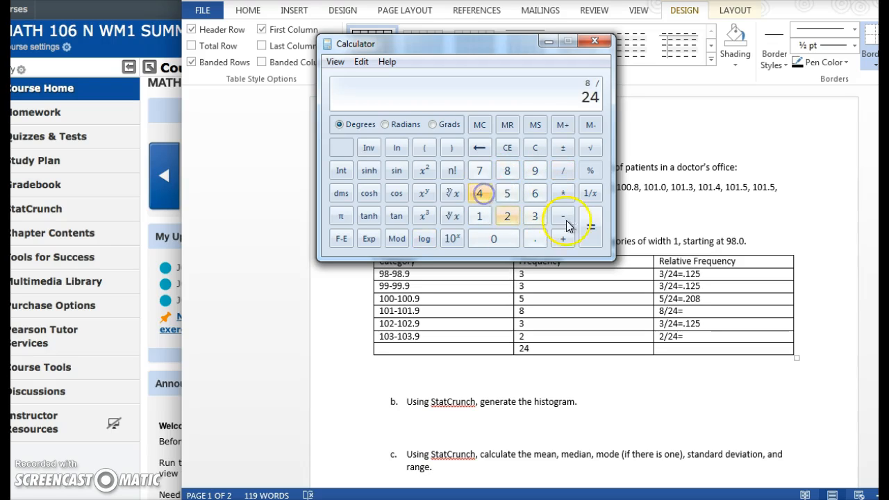
{"action": "left_click", "coordinate": [591, 226]}
{"action": "left_click", "coordinate": [737, 299]}
{"action": "left_click", "coordinate": [692, 311]}
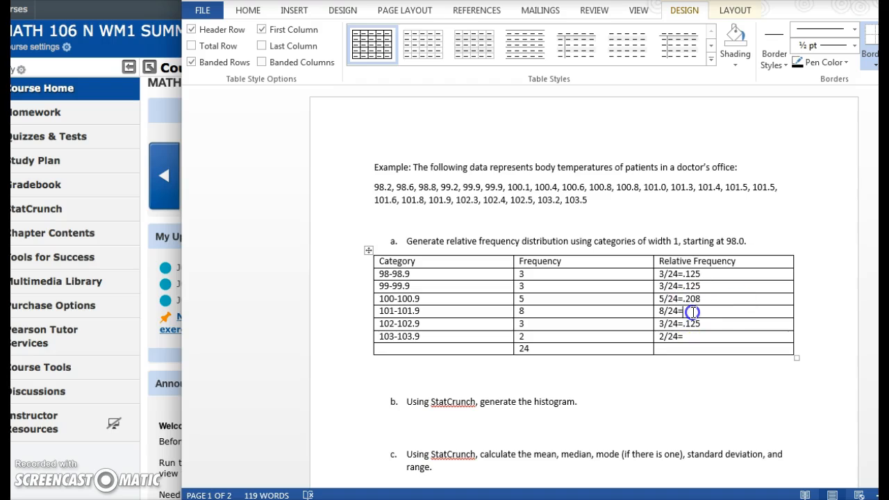
{"action": "type", "text": ".333"}
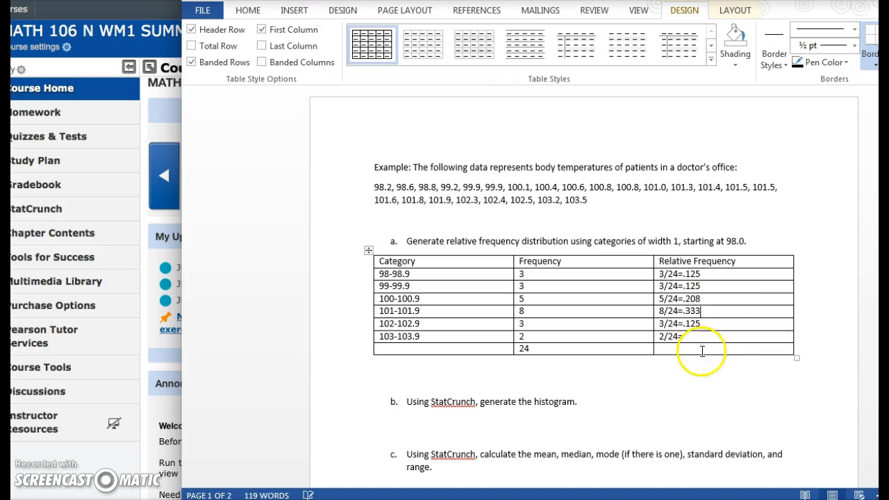
Divide 2 by 24 in the Calculator, close it and add .083 to the relative frequency of 103-103.9
{"action": "left_click", "coordinate": [702, 498]}
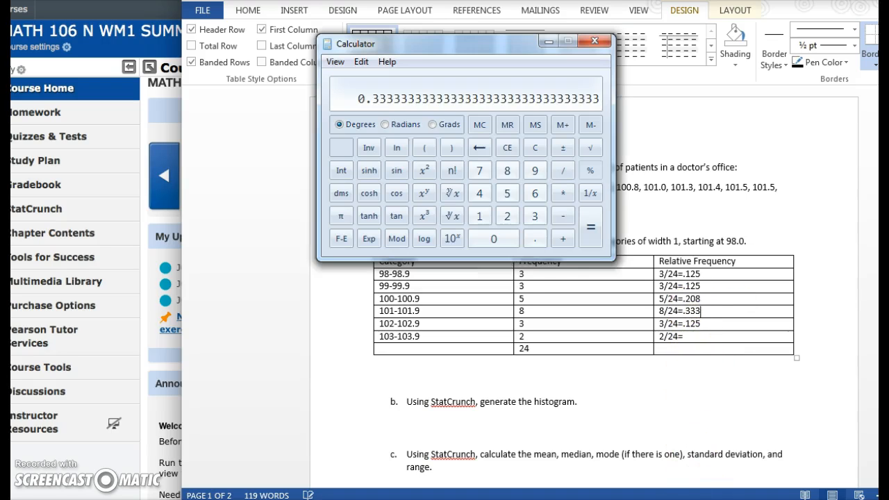
{"action": "left_click", "coordinate": [507, 216]}
{"action": "left_click", "coordinate": [563, 170]}
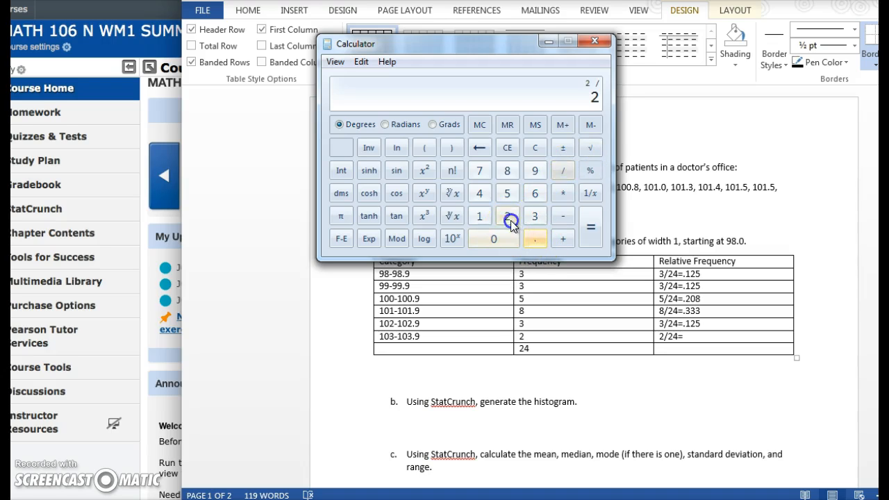
{"action": "left_click", "coordinate": [485, 194]}
{"action": "left_click", "coordinate": [591, 228]}
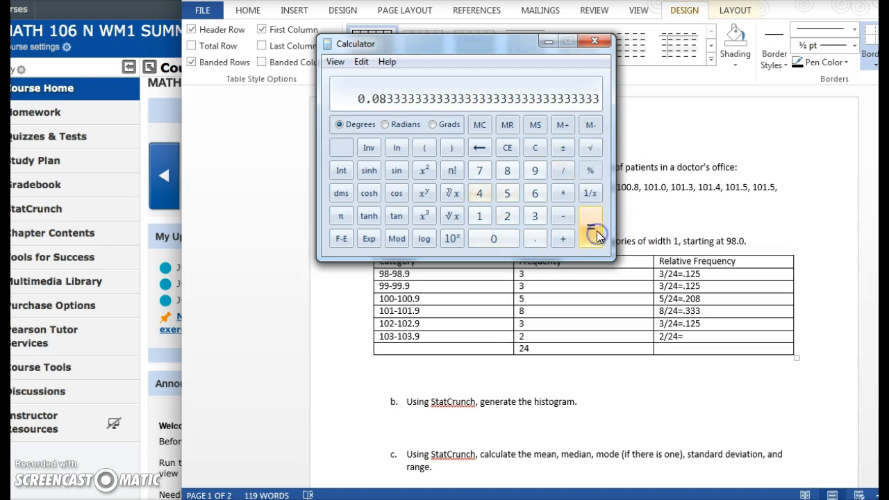
{"action": "left_click", "coordinate": [595, 43]}
{"action": "left_click", "coordinate": [697, 336]}
{"action": "type", "text": ".083"}
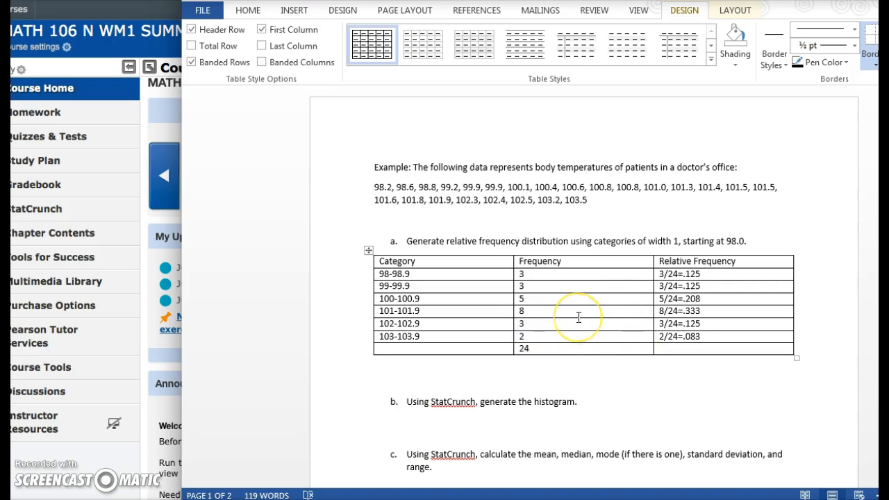
{"action": "left_click", "coordinate": [443, 381]}
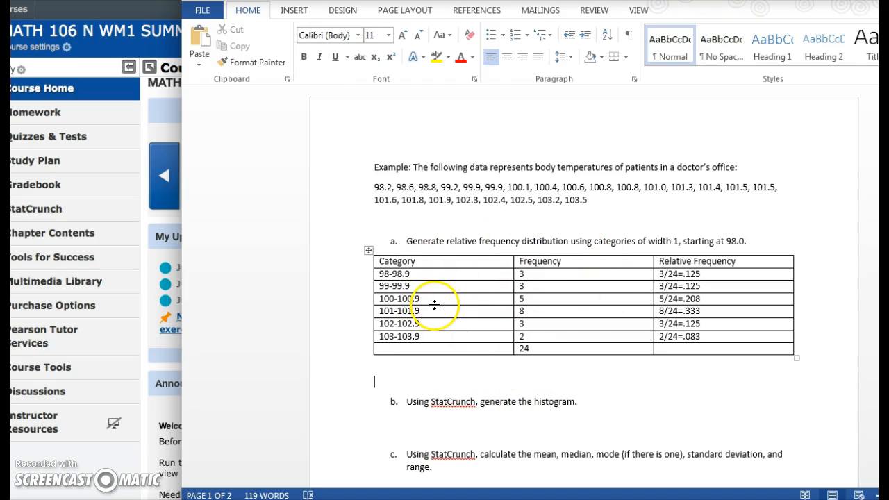
{"action": "mouse_move", "coordinate": [513, 251]}
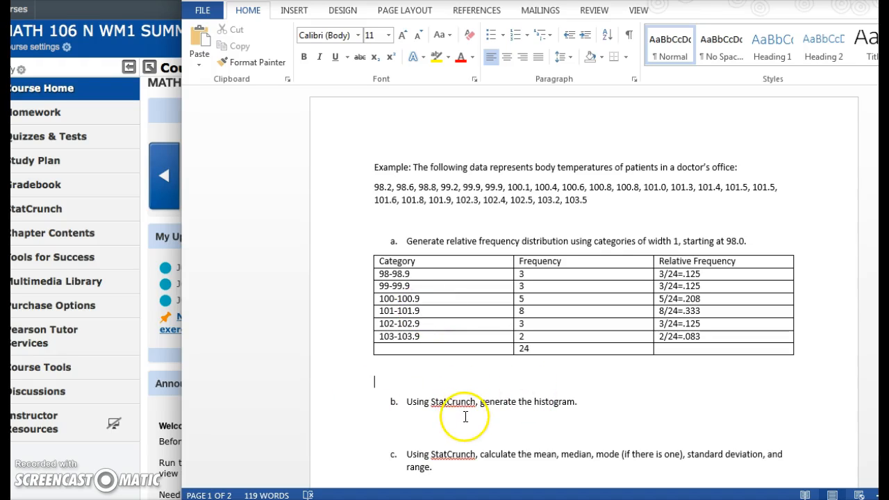
{"action": "left_click", "coordinate": [469, 380]}
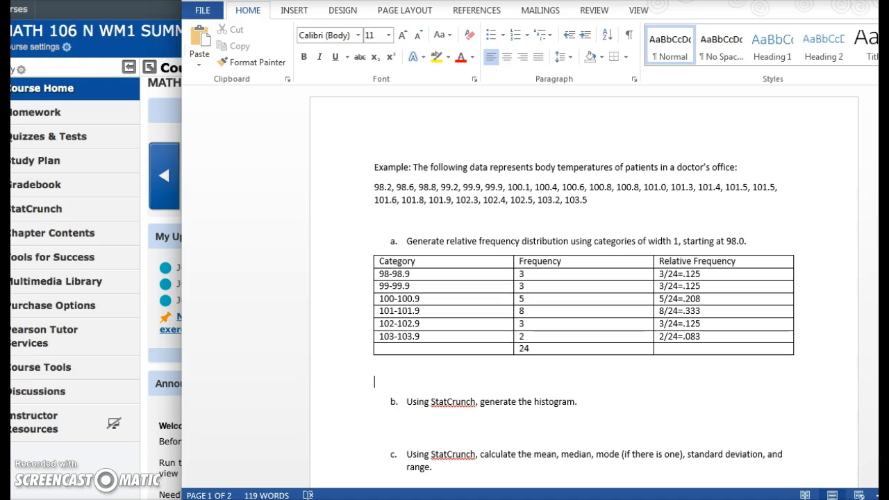
Switch to the MyStatLab course in the browser, open StatCrunch and start a blank data table
{"action": "left_click", "coordinate": [98, 2]}
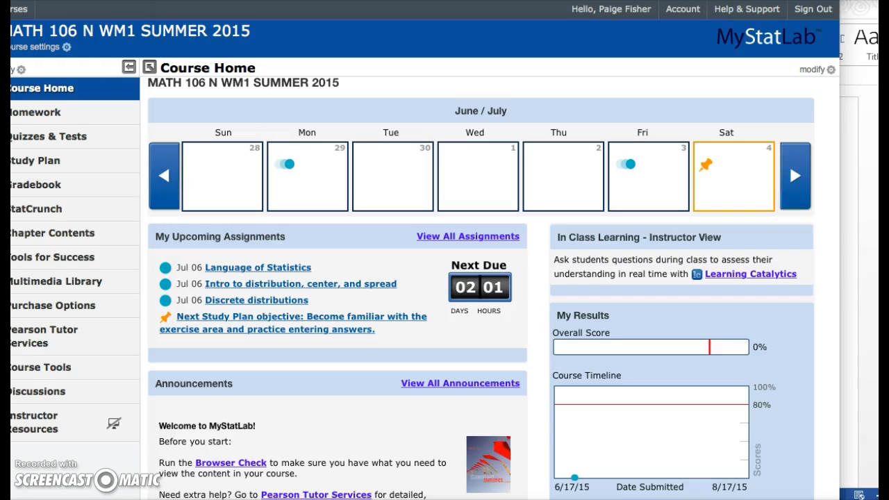
{"action": "left_click_drag", "start_coordinate": [97, 2], "coordinate": [132, 0]}
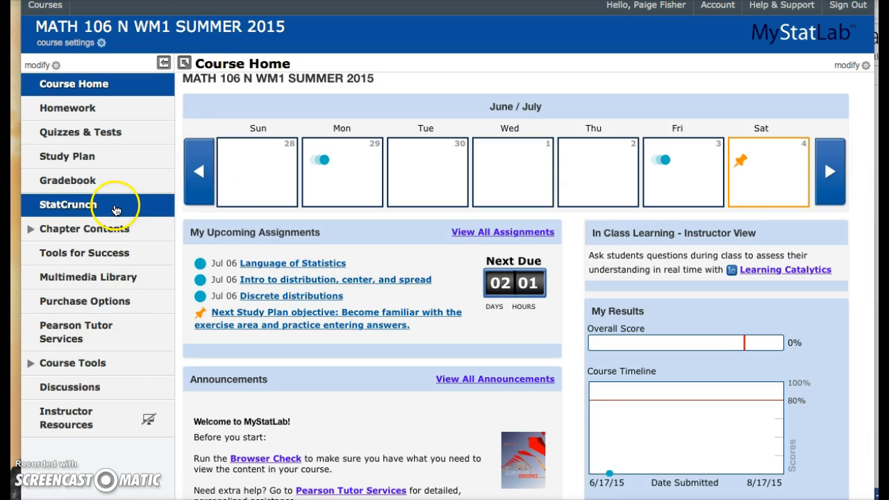
{"action": "left_click", "coordinate": [101, 208]}
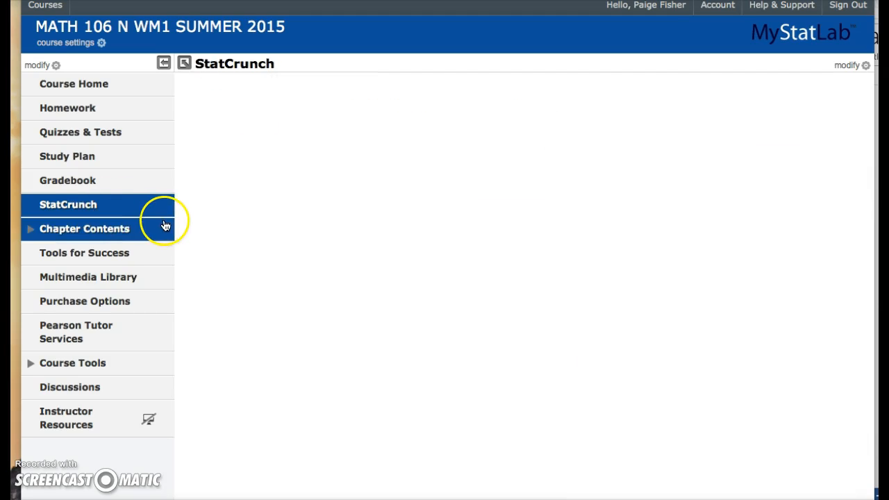
{"action": "left_click", "coordinate": [294, 270]}
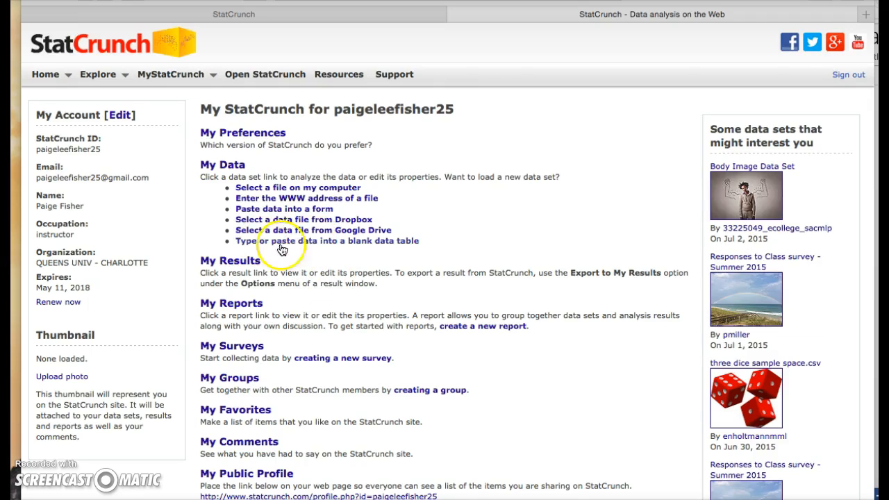
{"action": "left_click", "coordinate": [335, 243]}
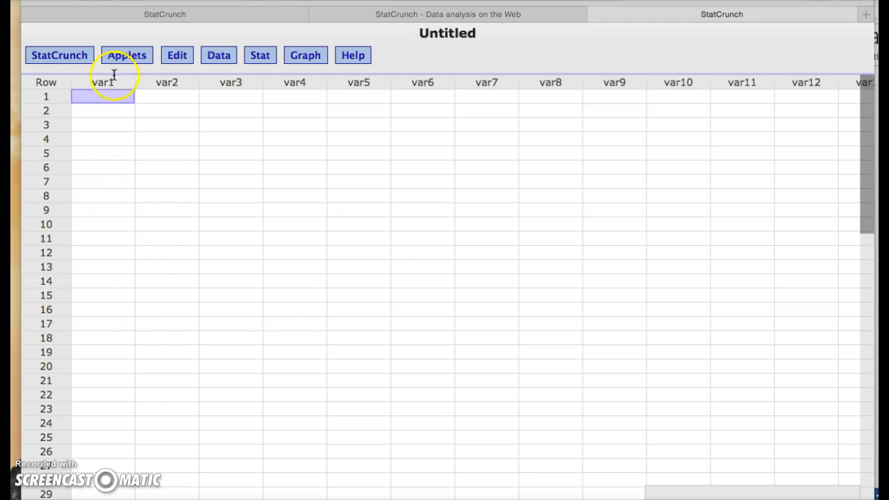
Switch to the Word document and copy the comma-separated temperature list to the start of page 2
{"action": "key", "text": "alt+Tab"}
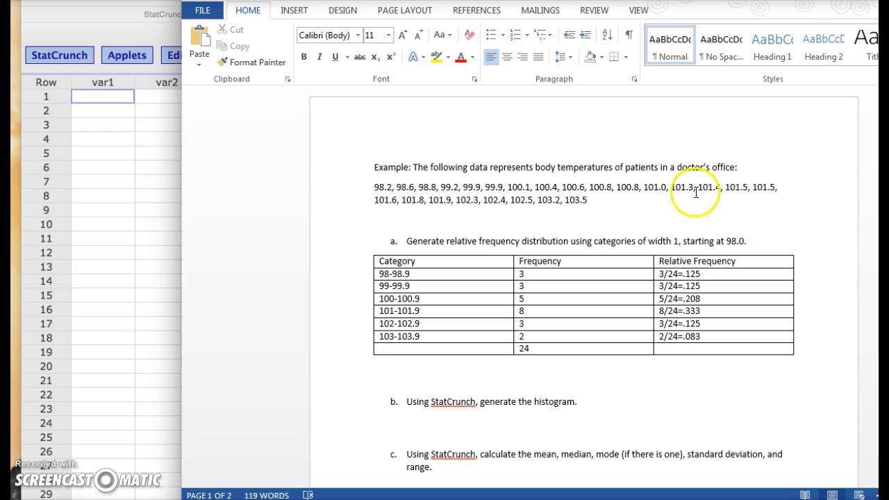
{"action": "left_click_drag", "start_coordinate": [630, 209], "coordinate": [363, 185]}
{"action": "key", "text": "ctrl+c"}
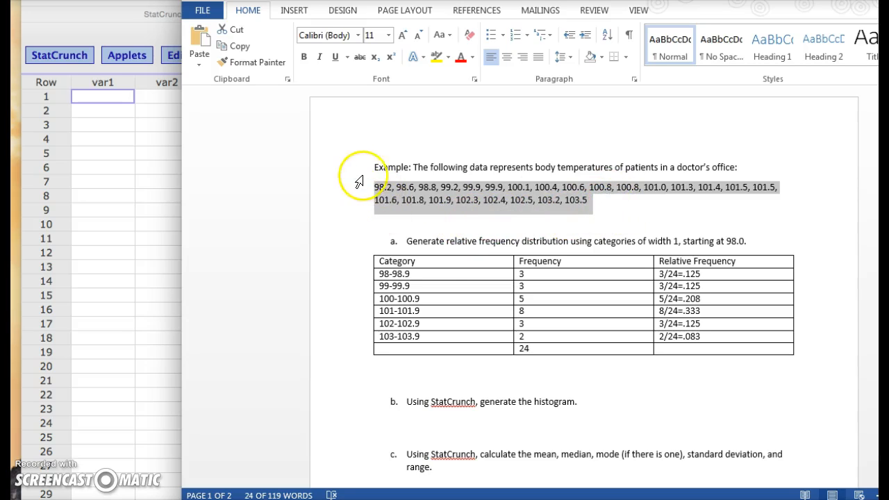
{"action": "scroll", "coordinate": [420, 268], "scroll_direction": "down", "scroll_amount": 3}
{"action": "scroll", "coordinate": [421, 271], "scroll_direction": "down", "scroll_amount": 5}
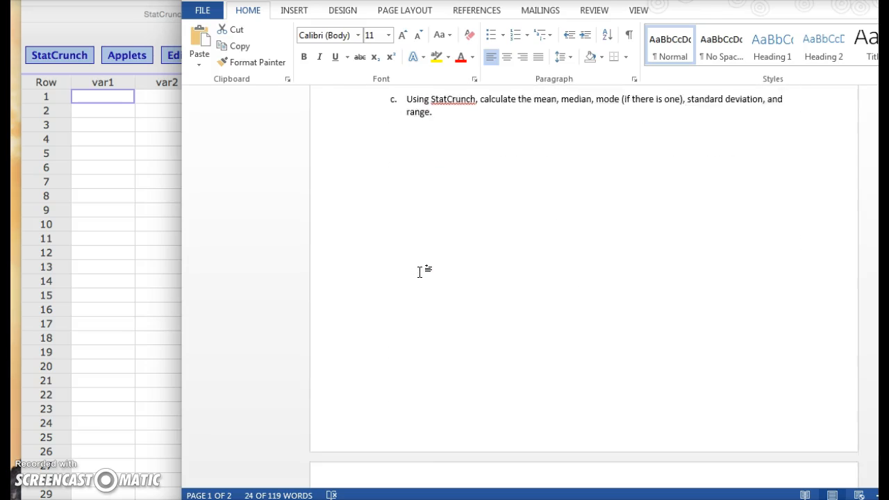
{"action": "scroll", "coordinate": [450, 334], "scroll_direction": "down", "scroll_amount": 1}
{"action": "scroll", "coordinate": [450, 334], "scroll_direction": "down", "scroll_amount": 2}
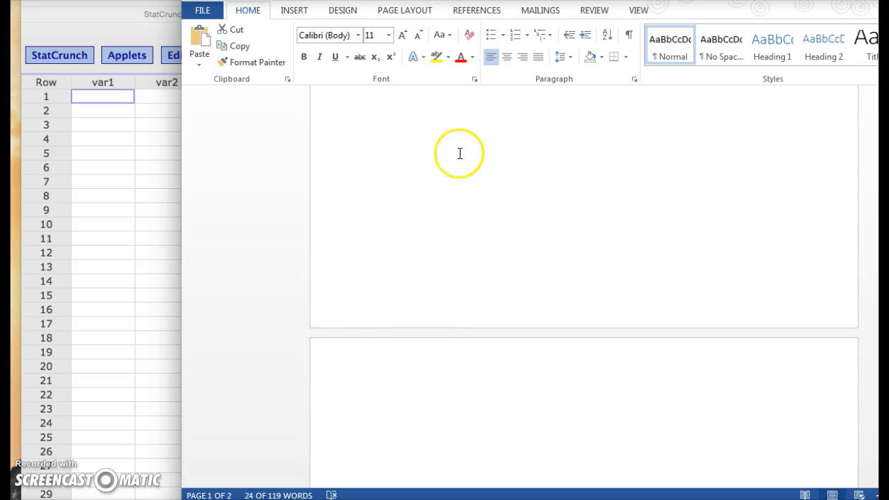
{"action": "scroll", "coordinate": [460, 153], "scroll_direction": "up", "scroll_amount": 12}
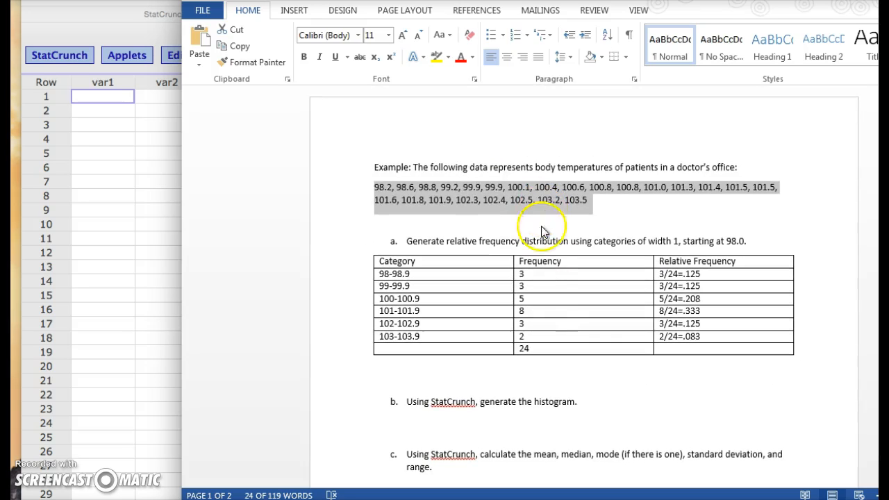
{"action": "scroll", "coordinate": [546, 315], "scroll_direction": "down", "scroll_amount": 10}
{"action": "scroll", "coordinate": [493, 356], "scroll_direction": "down", "scroll_amount": 3}
{"action": "left_click", "coordinate": [465, 365]}
{"action": "scroll", "coordinate": [486, 405], "scroll_direction": "down", "scroll_amount": 5}
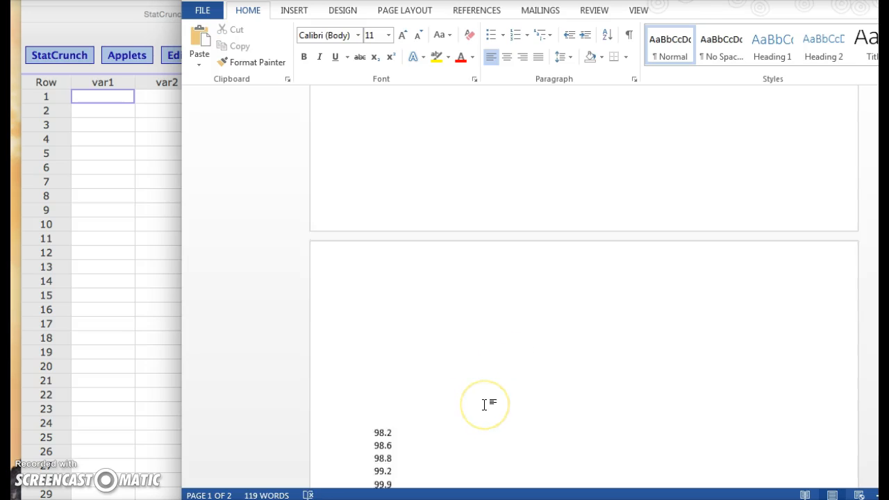
{"action": "key", "text": "ctrl+v"}
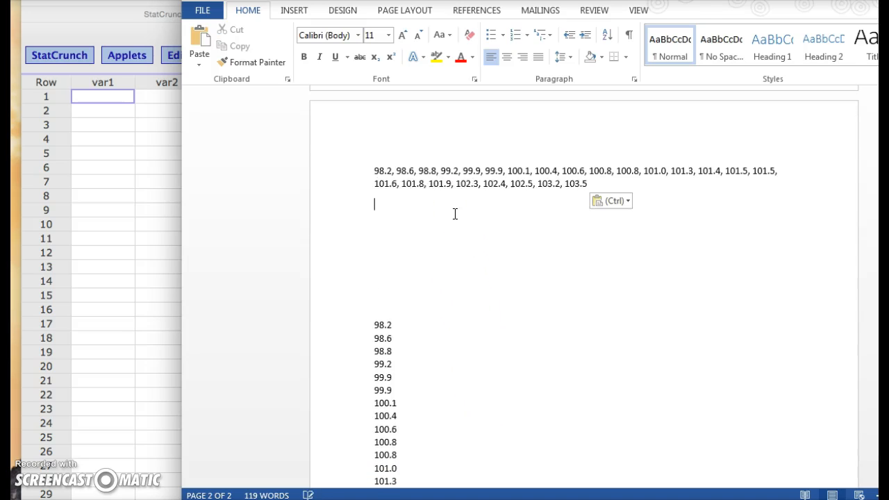
Put the first two temperatures of the pasted list, 98.2 and 98.6, on separate lines without their commas
{"action": "left_click", "coordinate": [396, 171]}
{"action": "key", "text": "BackSpace"}
{"action": "key", "text": "BackSpace"}
{"action": "key", "text": "Return"}
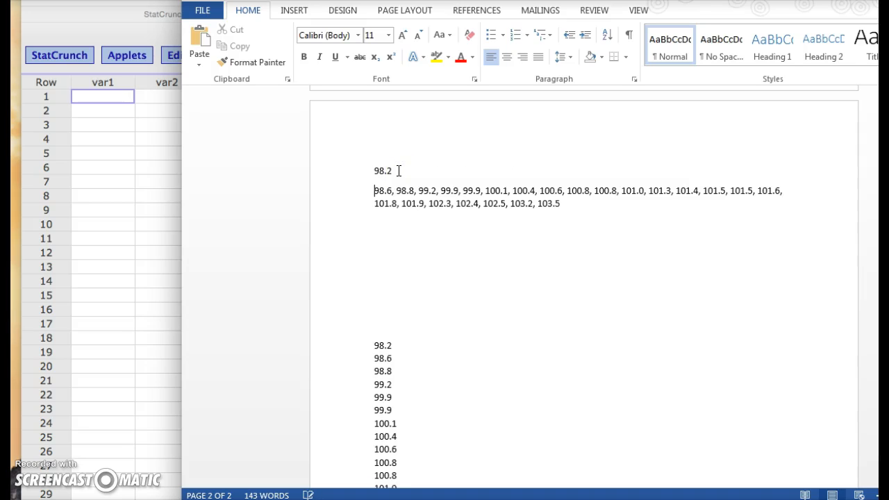
{"action": "key", "text": "BackSpace"}
{"action": "key", "text": "BackSpace"}
{"action": "key", "text": "Return"}
Delete the partly split temperature list and the blank lines above the one-per-line column on page 2
{"action": "left_click_drag", "start_coordinate": [550, 232], "coordinate": [355, 164]}
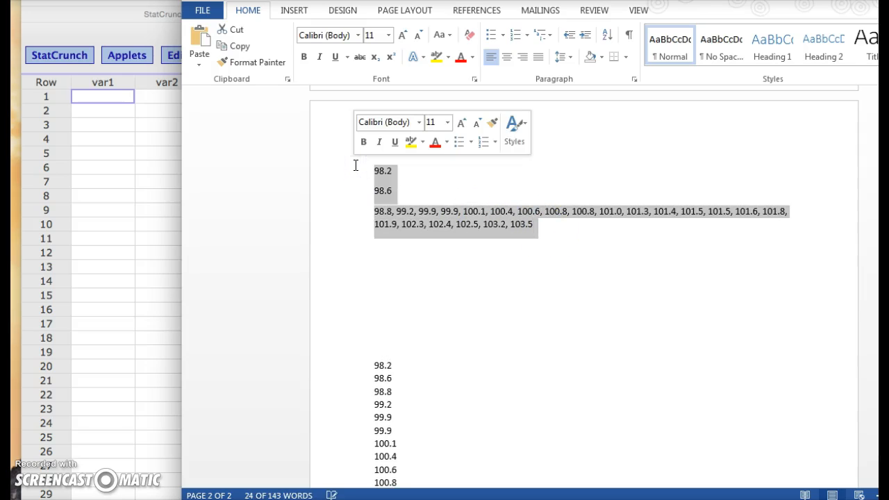
{"action": "key", "text": "Delete"}
{"action": "left_click_drag", "start_coordinate": [380, 268], "coordinate": [383, 125]}
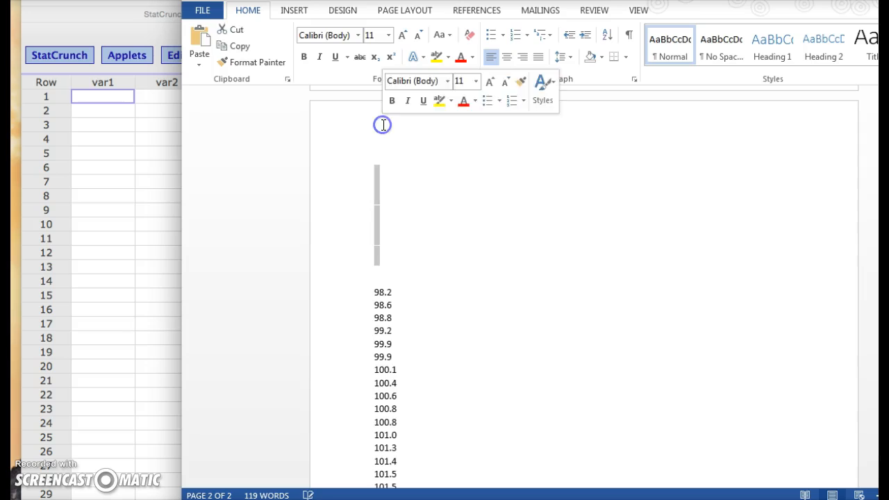
{"action": "key", "text": "Delete"}
Copy the one-per-line temperatures 98.2 through 103.5 from Word into StatCrunch's var1 column, starting at row 1
{"action": "left_click_drag", "start_coordinate": [394, 258], "coordinate": [383, 490]}
{"action": "left_click_drag", "start_coordinate": [381, 146], "coordinate": [400, 157]}
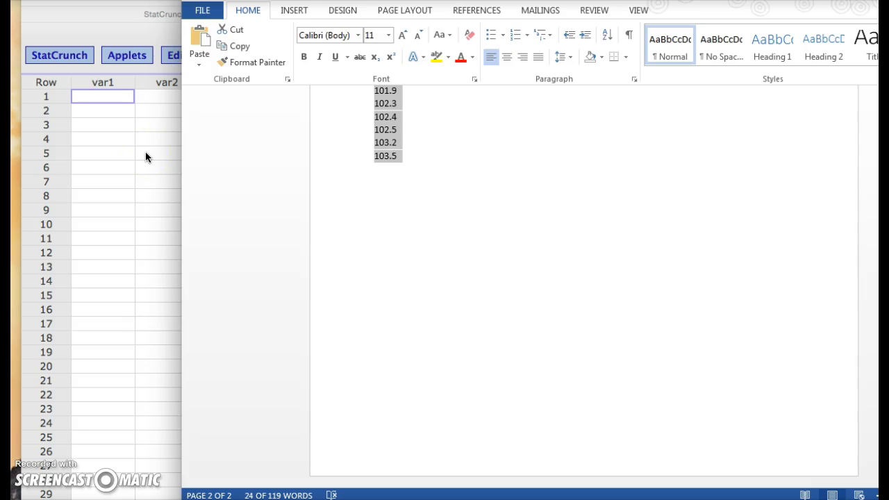
{"action": "left_click", "coordinate": [131, 164]}
{"action": "left_click", "coordinate": [111, 138]}
{"action": "left_click", "coordinate": [101, 100]}
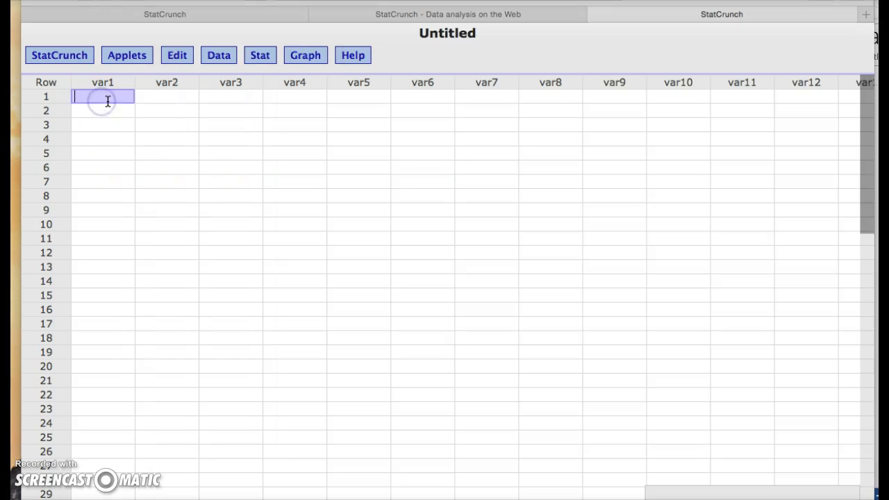
{"action": "key", "text": "super+v"}
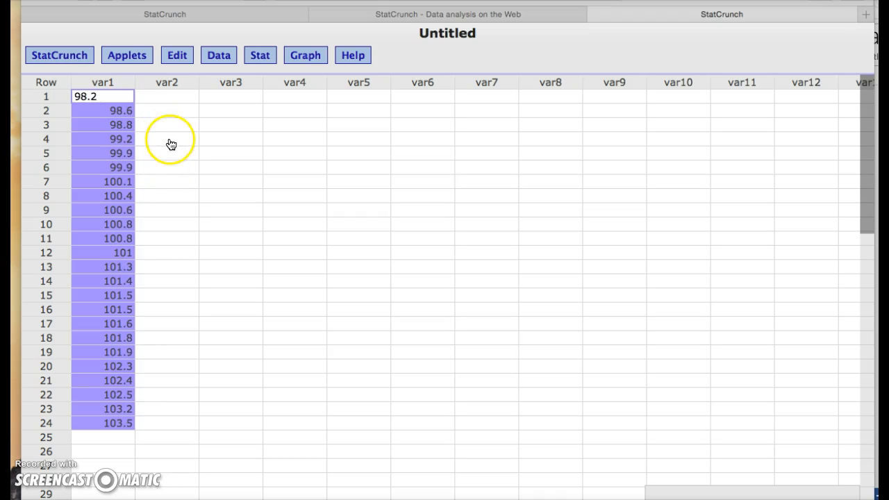
{"action": "left_click", "coordinate": [877, 181]}
{"action": "left_click", "coordinate": [477, 203]}
{"action": "scroll", "coordinate": [477, 211], "scroll_direction": "up", "scroll_amount": 9}
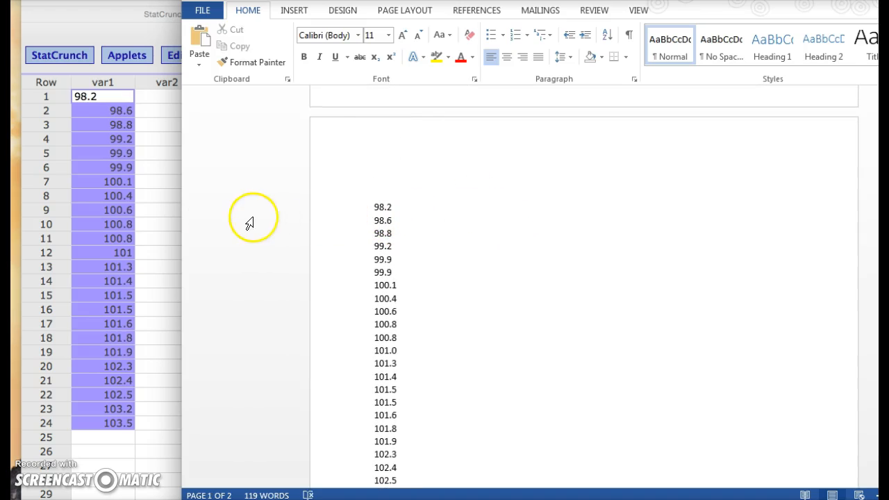
{"action": "left_click", "coordinate": [155, 137]}
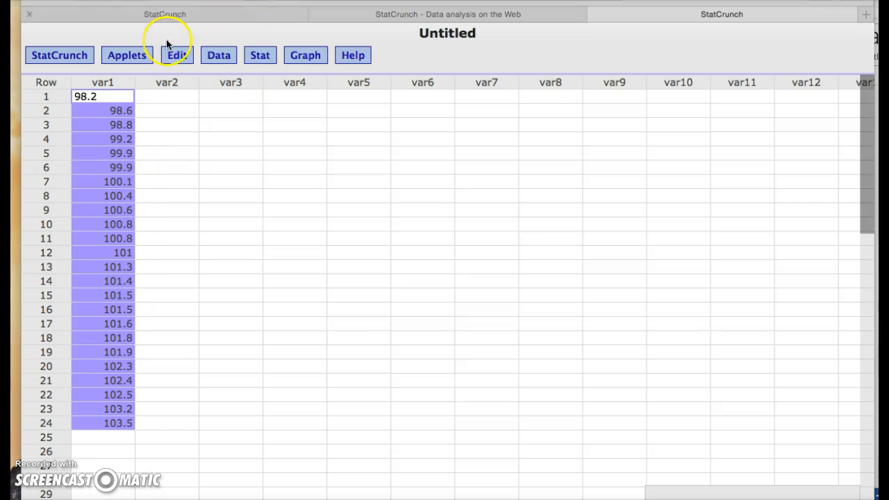
Rename the var1 column as temperature
{"action": "left_click", "coordinate": [115, 86]}
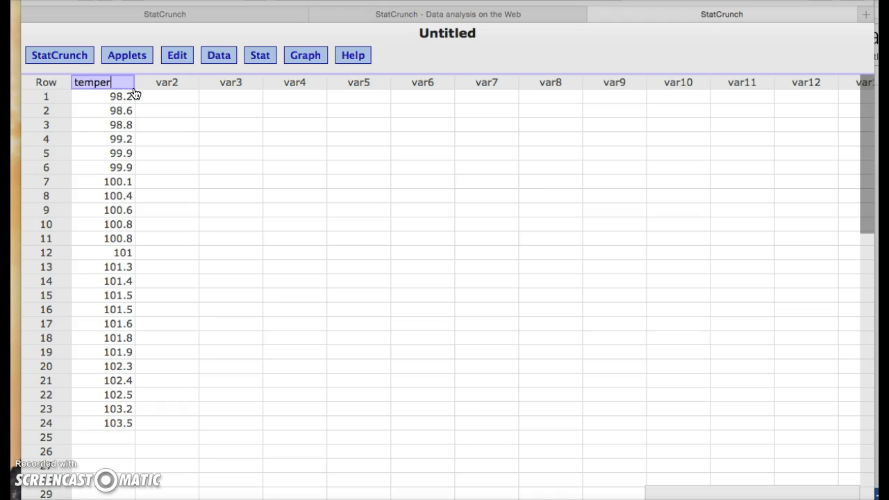
{"action": "type", "text": "temperature"}
{"action": "left_click", "coordinate": [231, 124]}
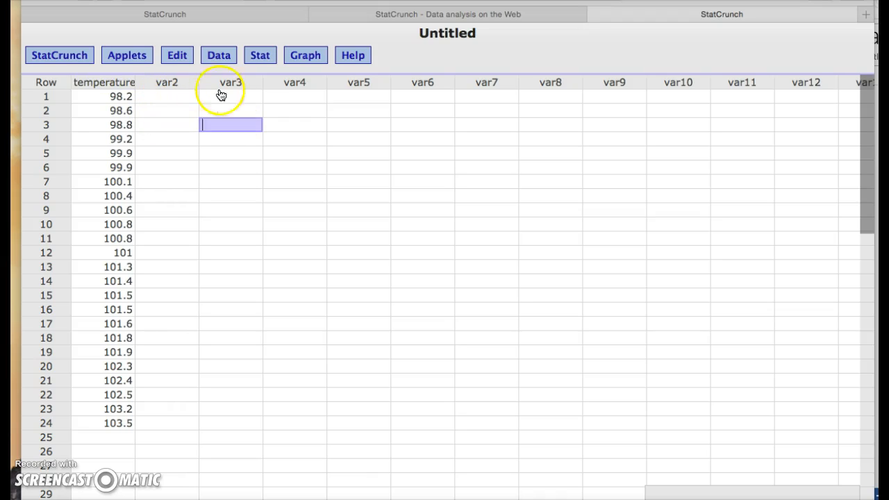
Set up a histogram of the temperature column with the type Relative Frequency
{"action": "left_click", "coordinate": [303, 60]}
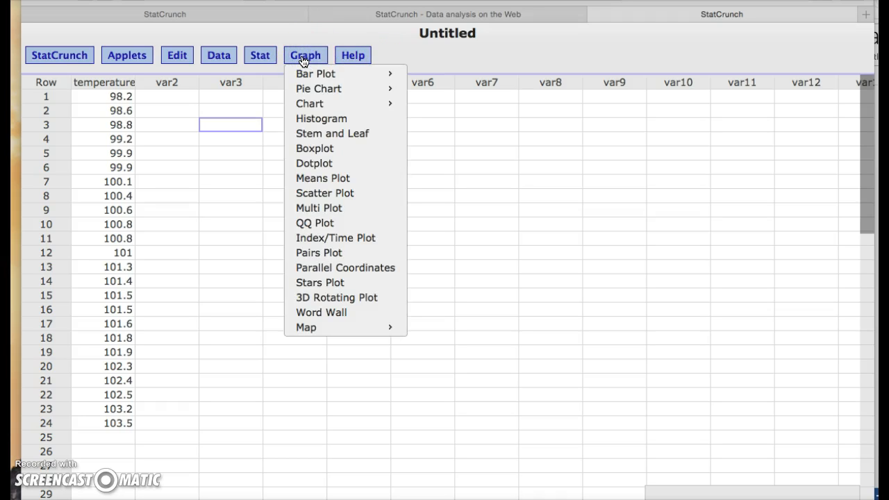
{"action": "left_click", "coordinate": [316, 120]}
{"action": "left_click", "coordinate": [309, 97]}
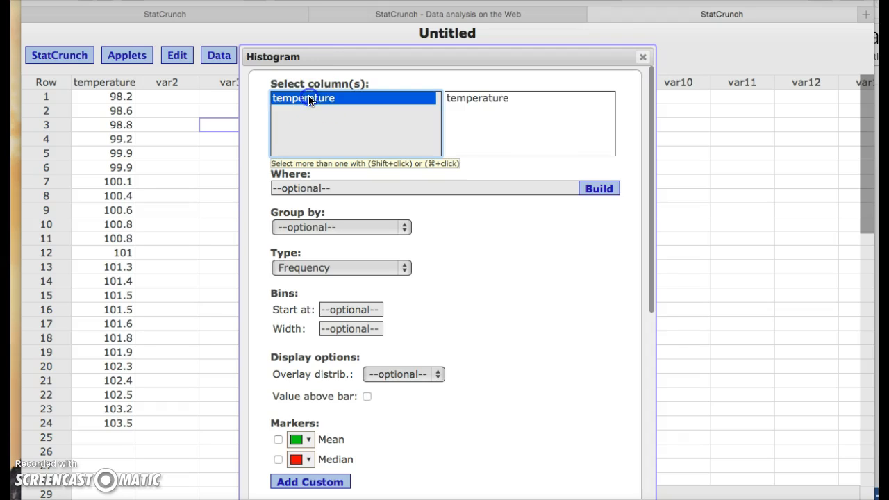
{"action": "left_click", "coordinate": [541, 133]}
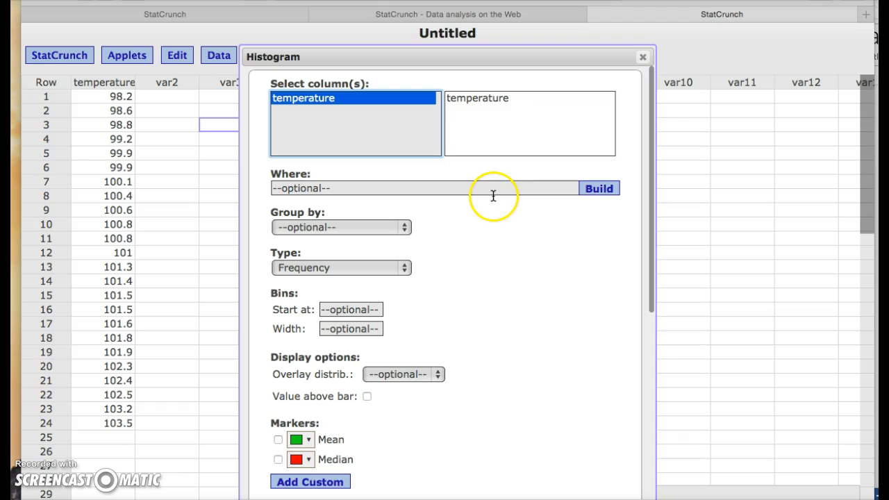
{"action": "left_click", "coordinate": [374, 268]}
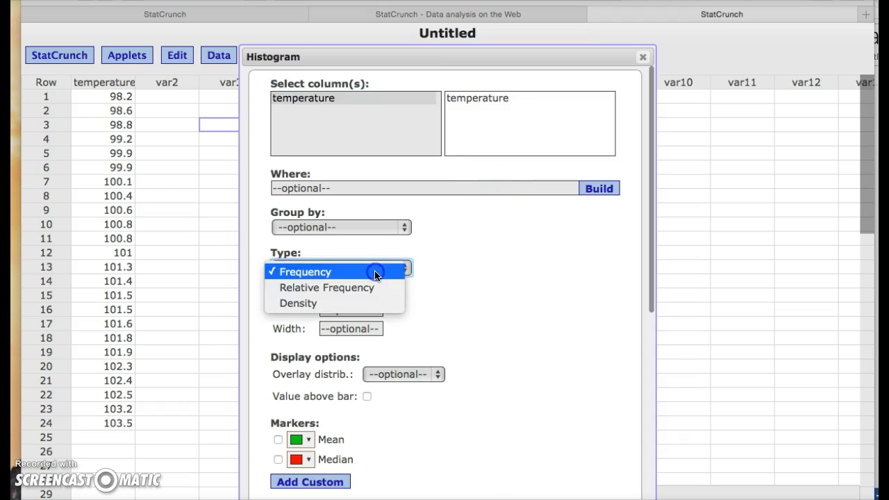
{"action": "left_click", "coordinate": [359, 287]}
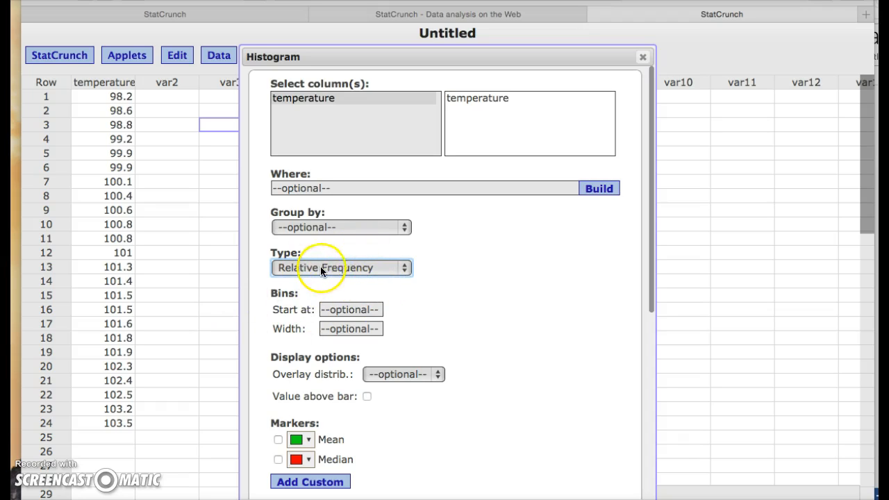
Set the histogram bins to start at 98 with width 1, leave no overlay distribution, and compute the graph
{"action": "left_click", "coordinate": [349, 310]}
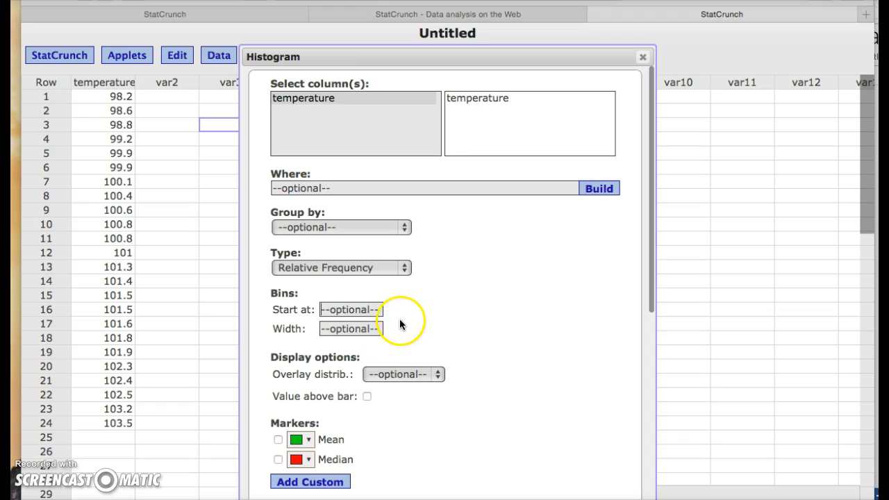
{"action": "type", "text": "98"}
{"action": "left_click", "coordinate": [346, 329]}
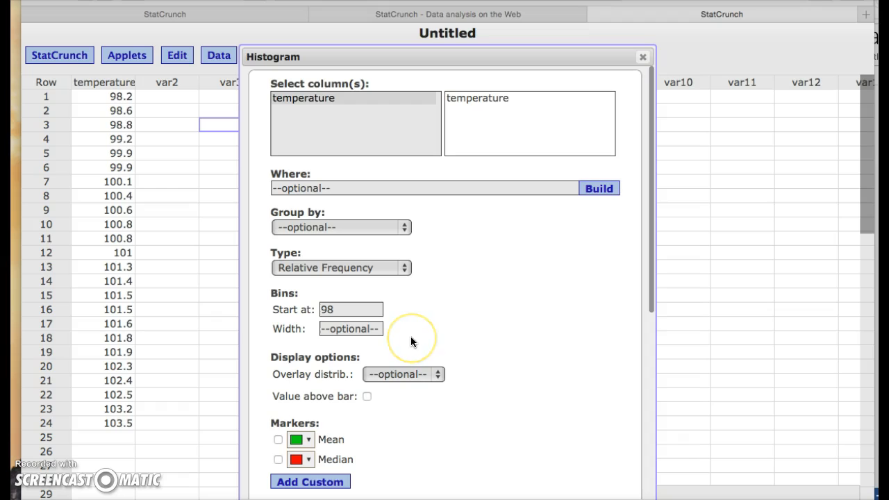
{"action": "type", "text": "1"}
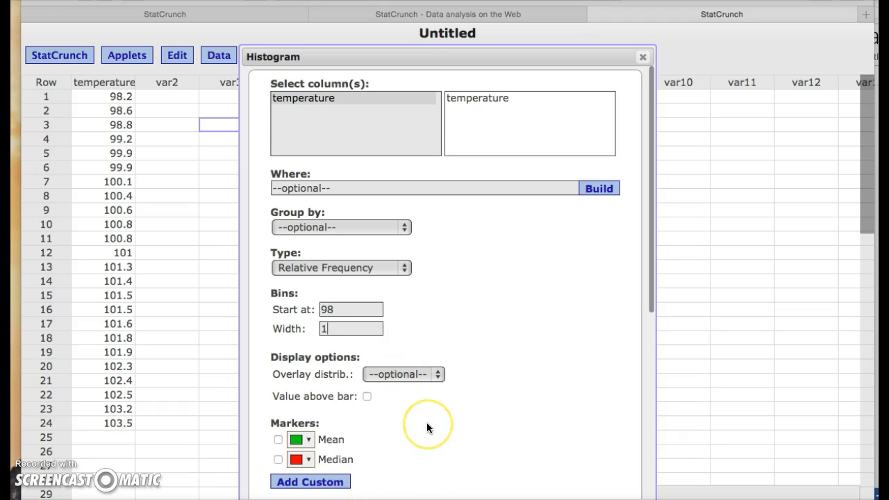
{"action": "scroll", "coordinate": [426, 422], "scroll_direction": "down", "scroll_amount": 2}
{"action": "left_click", "coordinate": [417, 307]}
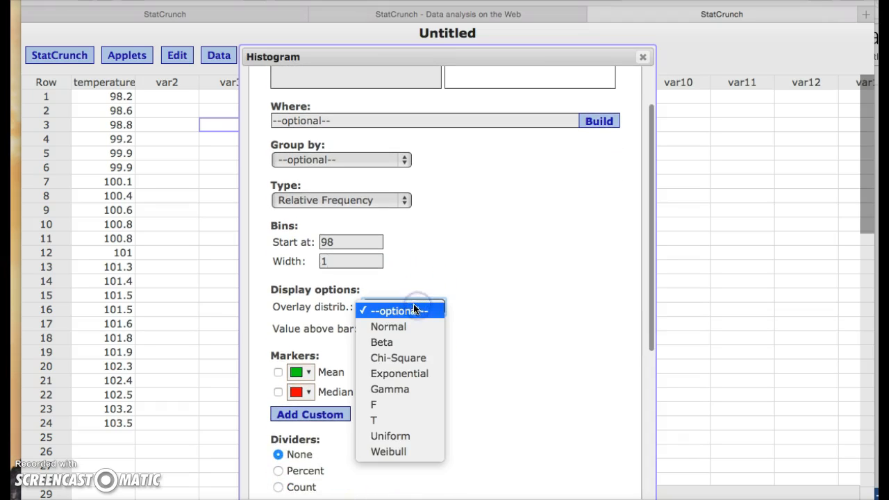
{"action": "left_click", "coordinate": [483, 279]}
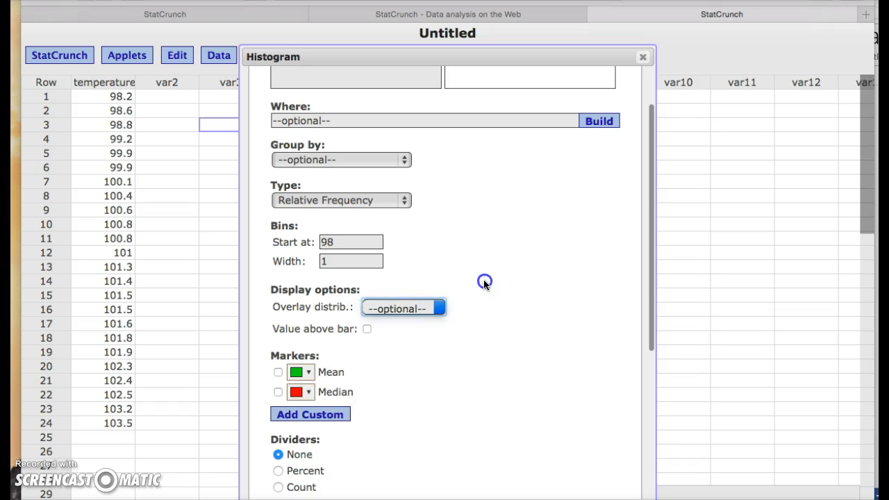
{"action": "scroll", "coordinate": [417, 370], "scroll_direction": "down", "scroll_amount": 6}
{"action": "scroll", "coordinate": [417, 373], "scroll_direction": "down", "scroll_amount": 1}
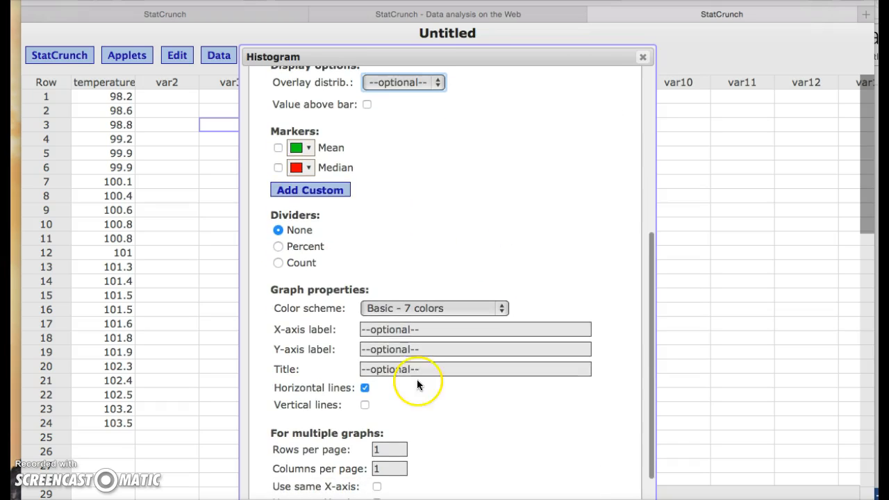
{"action": "scroll", "coordinate": [426, 402], "scroll_direction": "down", "scroll_amount": 2}
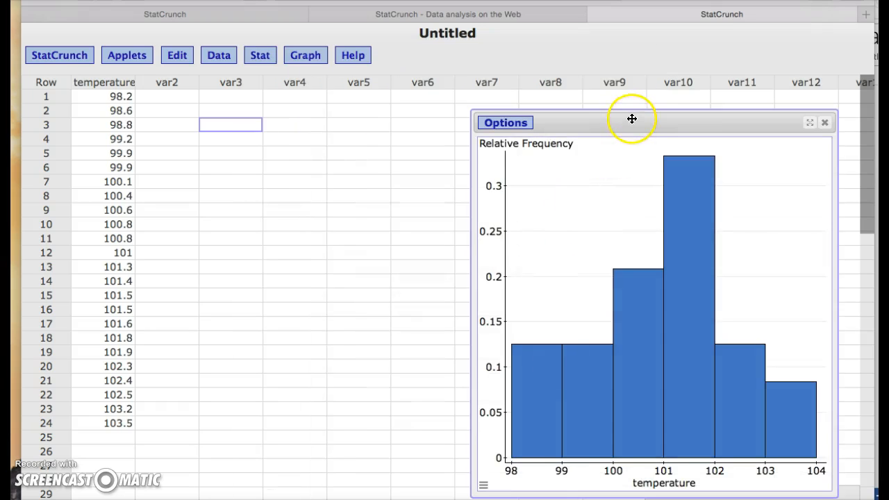
Move the histogram window nearer the data and copy the graph as an image
{"action": "left_click_drag", "start_coordinate": [631, 119], "coordinate": [502, 107]}
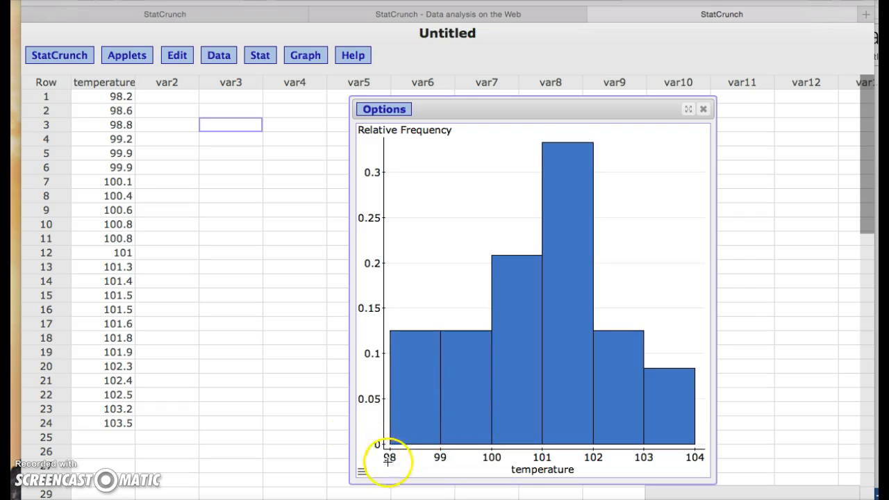
{"action": "left_click", "coordinate": [393, 113]}
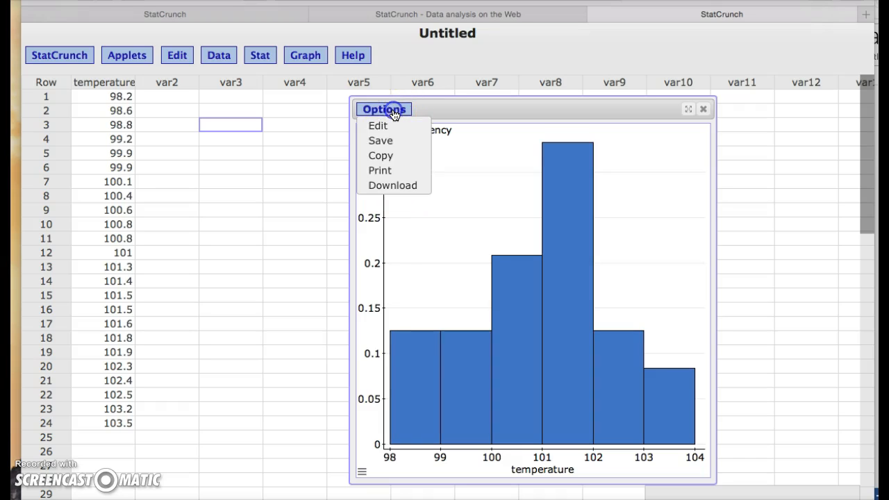
{"action": "left_click", "coordinate": [379, 156]}
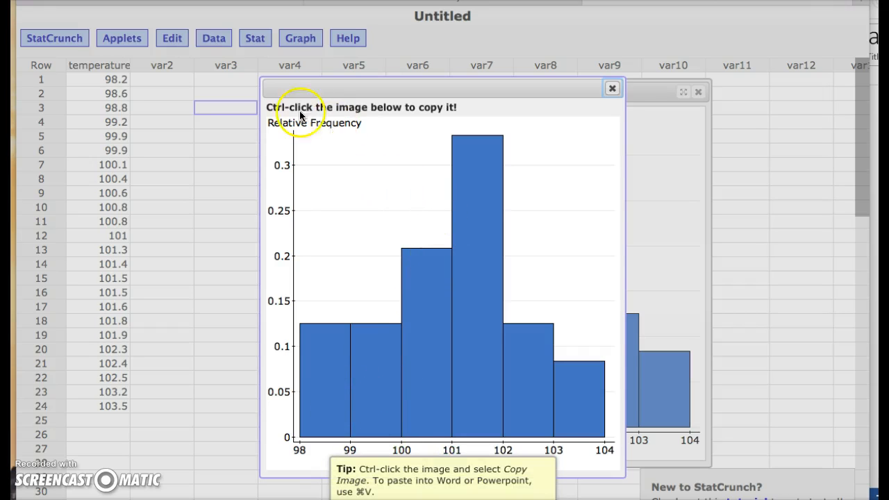
{"action": "left_click", "coordinate": [362, 150], "text": "ctrl"}
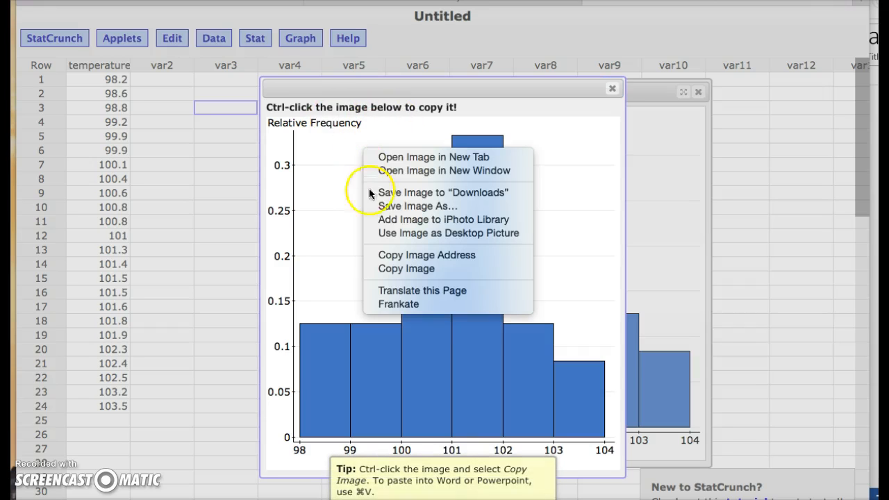
{"action": "left_click", "coordinate": [404, 269]}
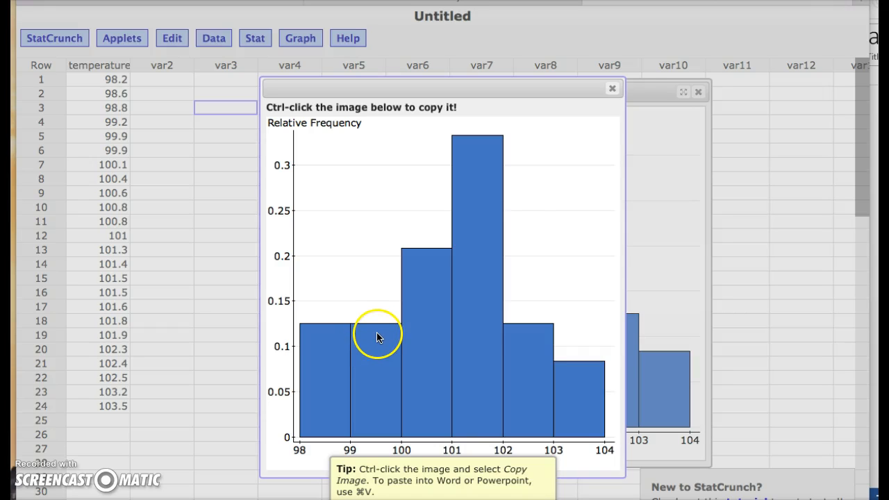
Switch to the Word document, paste the histogram under item b, and shrink it proportionally to fit on the first page
{"action": "left_click", "coordinate": [419, 215]}
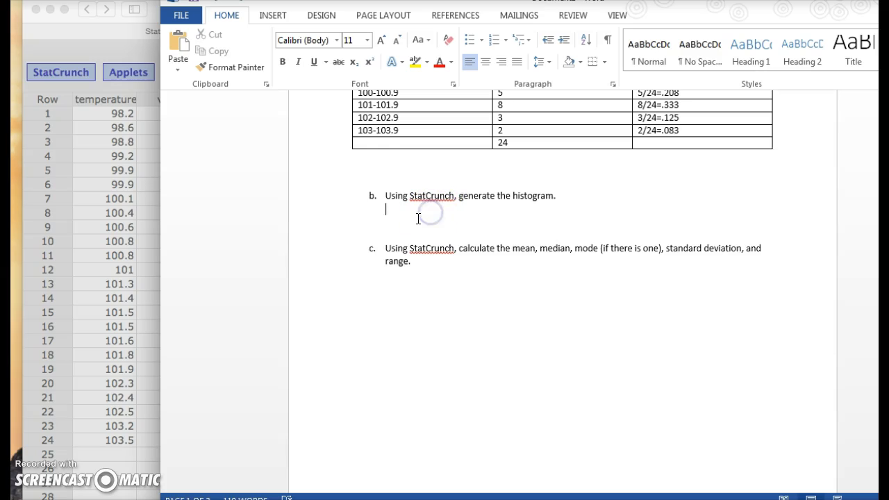
{"action": "key", "text": "ctrl+v"}
{"action": "left_click", "coordinate": [512, 298]}
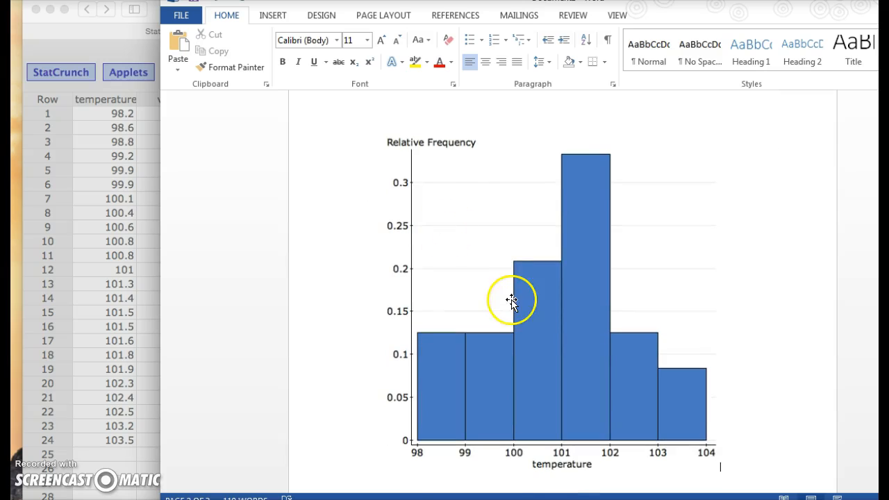
{"action": "left_click_drag", "start_coordinate": [721, 471], "coordinate": [586, 324]}
{"action": "left_click_drag", "start_coordinate": [583, 286], "coordinate": [637, 329]}
{"action": "scroll", "coordinate": [685, 333], "scroll_direction": "down", "scroll_amount": 5}
{"action": "scroll", "coordinate": [685, 333], "scroll_direction": "up", "scroll_amount": 4}
{"action": "scroll", "coordinate": [734, 302], "scroll_direction": "up", "scroll_amount": 3}
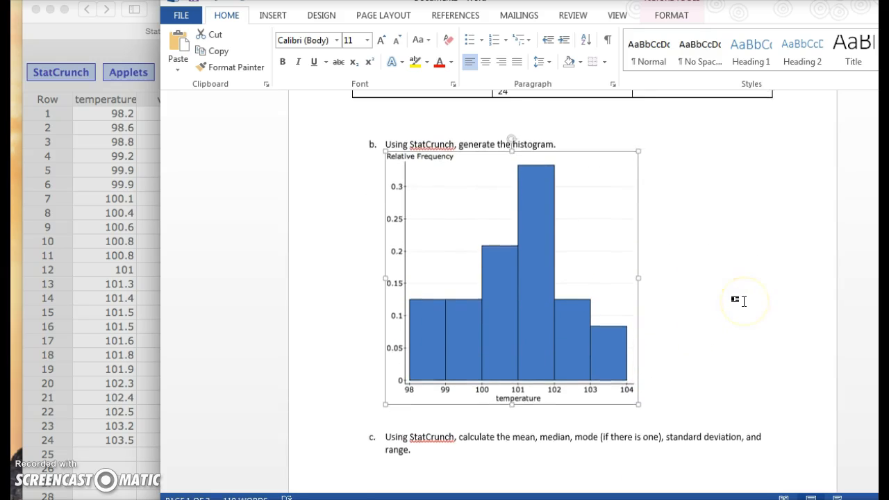
Remove the blank line between the histogram and item c, and place the cursor on the line below item c
{"action": "left_click", "coordinate": [732, 351]}
{"action": "left_click", "coordinate": [473, 441]}
{"action": "key", "text": "Return"}
{"action": "key", "text": "BackSpace"}
{"action": "key", "text": "BackSpace"}
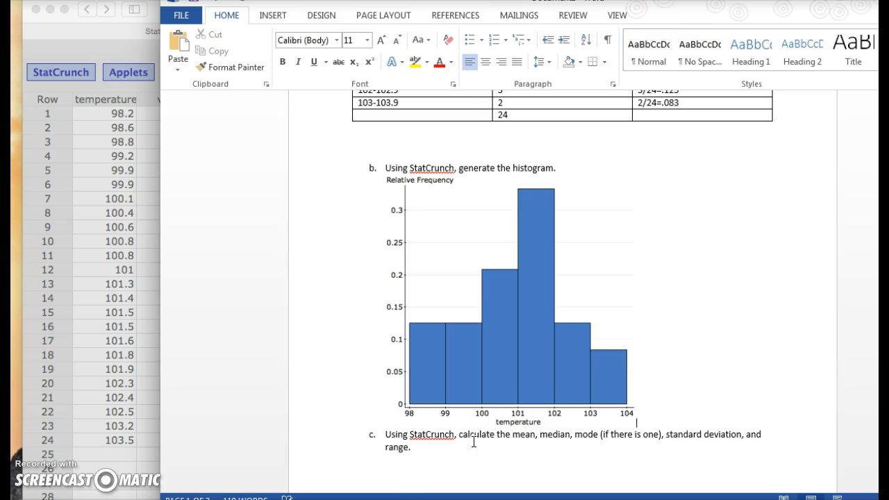
{"action": "scroll", "coordinate": [511, 439], "scroll_direction": "down", "scroll_amount": 2}
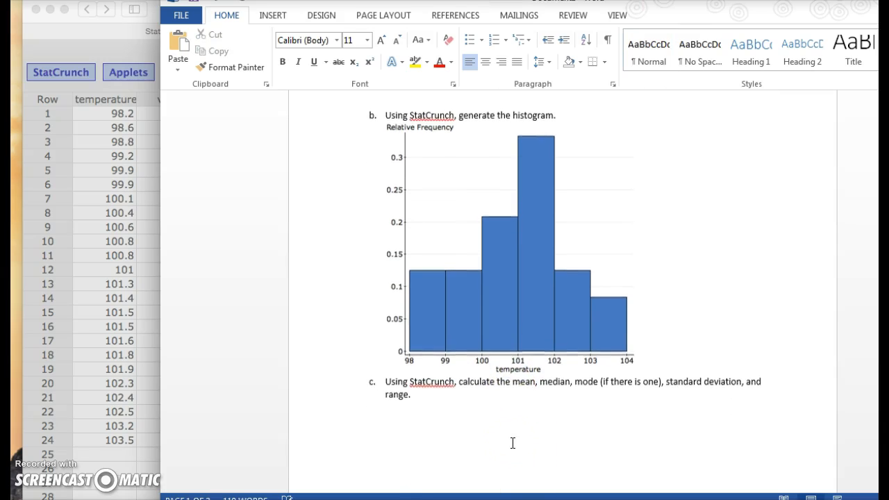
{"action": "scroll", "coordinate": [513, 443], "scroll_direction": "down", "scroll_amount": 1}
{"action": "left_click", "coordinate": [403, 384]}
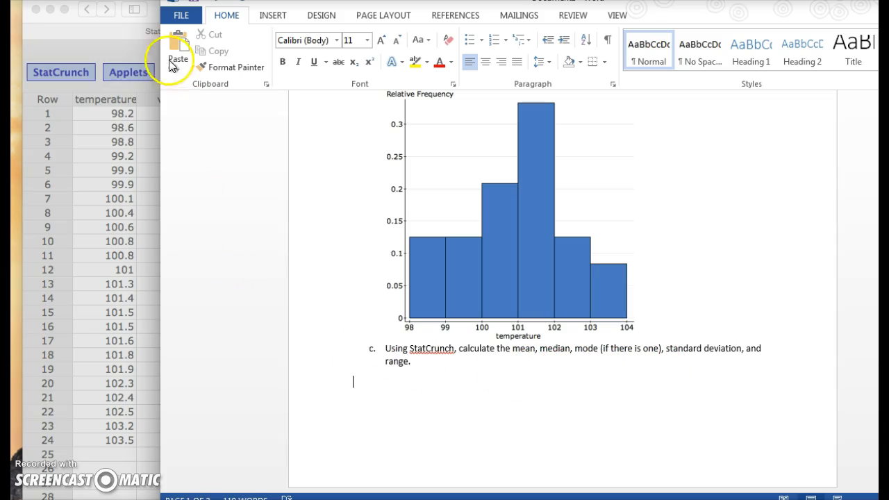
Switch to StatCrunch and close the image copy window and the histogram
{"action": "left_click", "coordinate": [67, 23]}
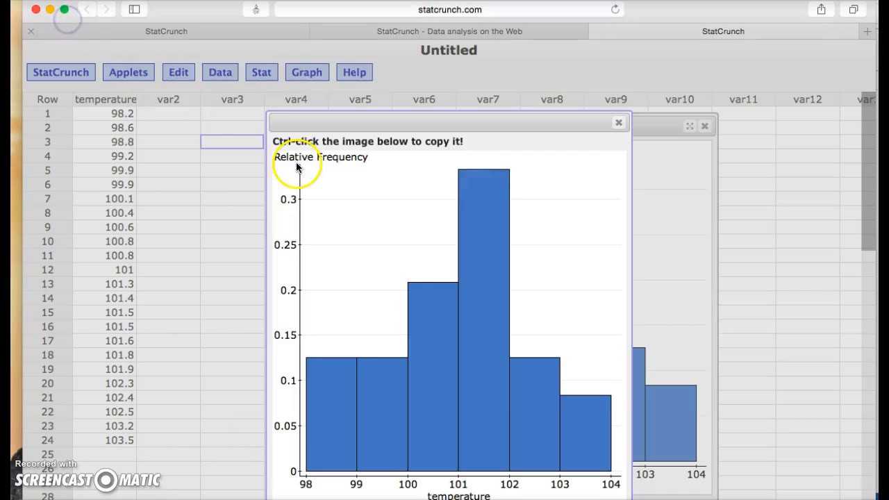
{"action": "left_click", "coordinate": [618, 125]}
{"action": "left_click", "coordinate": [704, 125]}
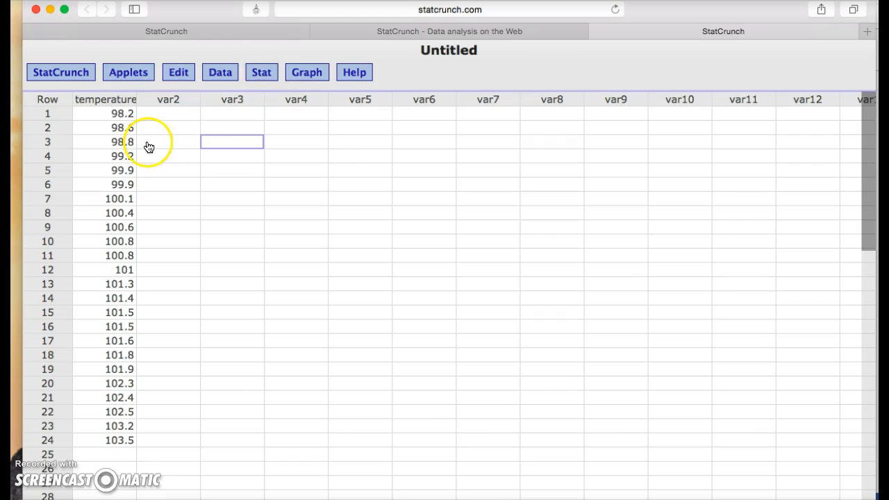
{"action": "left_click", "coordinate": [203, 128]}
Open the column Summary Stats setup and choose the temperature column
{"action": "left_click", "coordinate": [263, 77]}
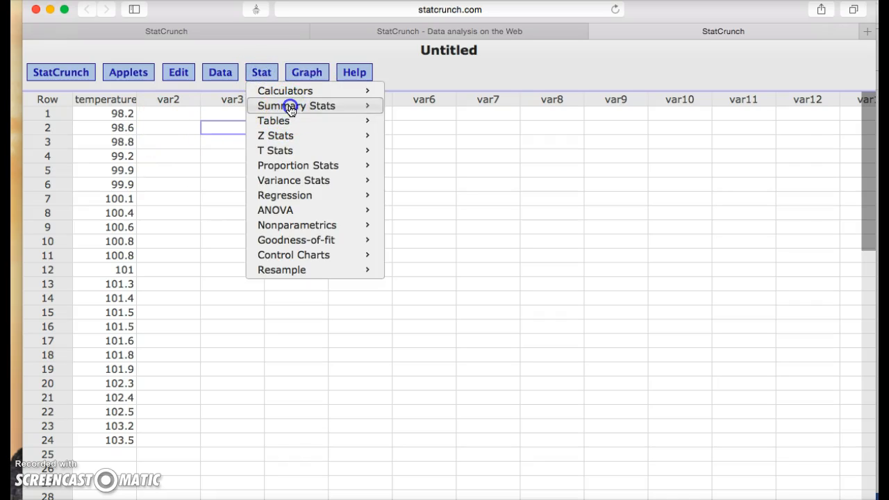
{"action": "mouse_move", "coordinate": [290, 106]}
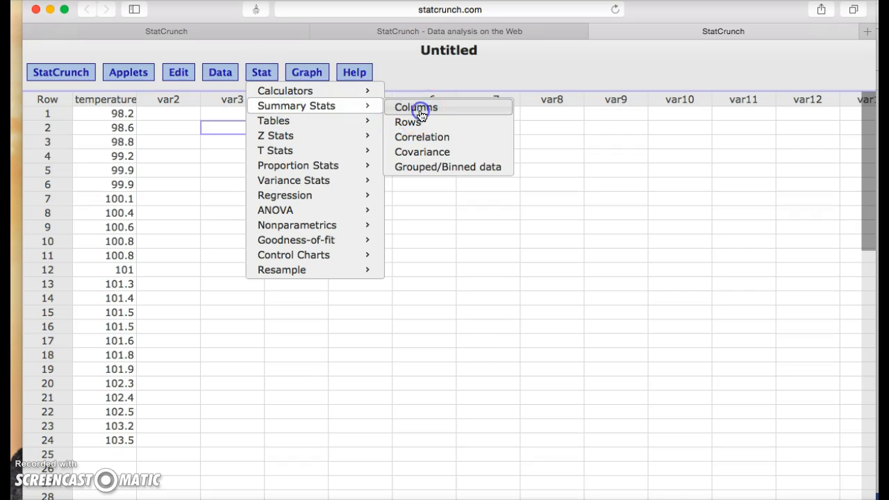
{"action": "left_click", "coordinate": [419, 113]}
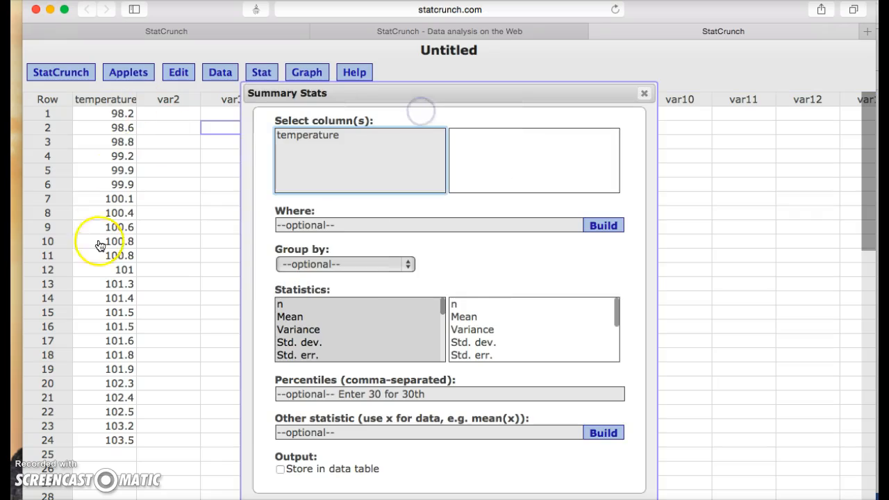
{"action": "left_click", "coordinate": [318, 135]}
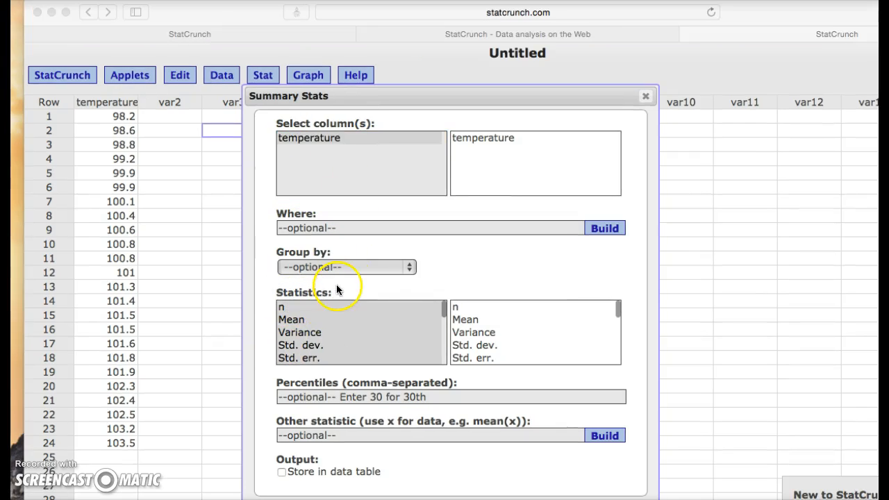
{"action": "left_click", "coordinate": [336, 289]}
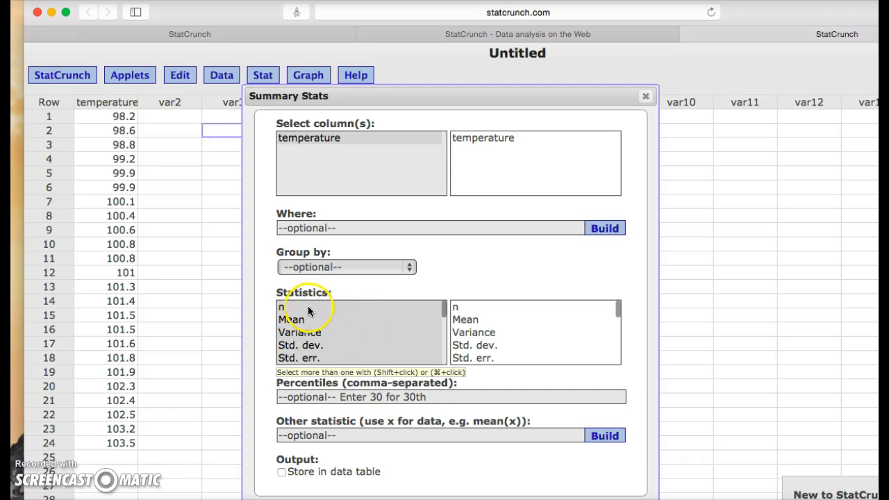
{"action": "scroll", "coordinate": [499, 326], "scroll_direction": "down", "scroll_amount": 5}
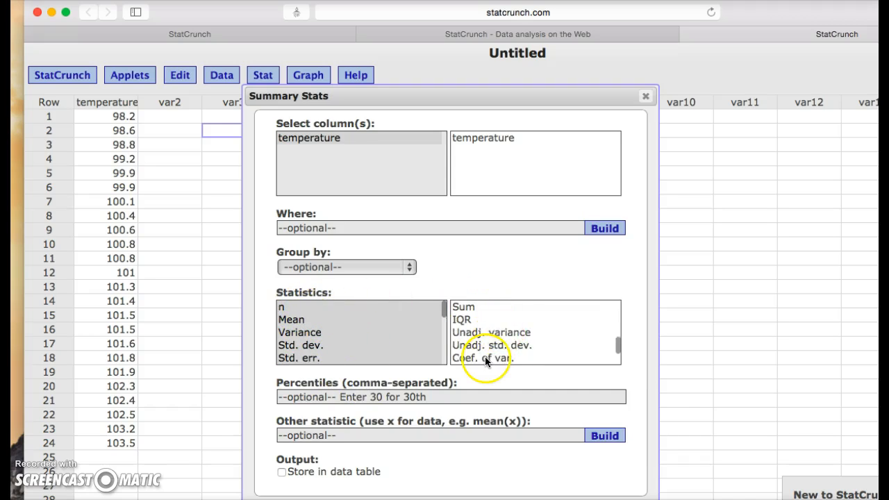
{"action": "scroll", "coordinate": [486, 323], "scroll_direction": "up", "scroll_amount": 5}
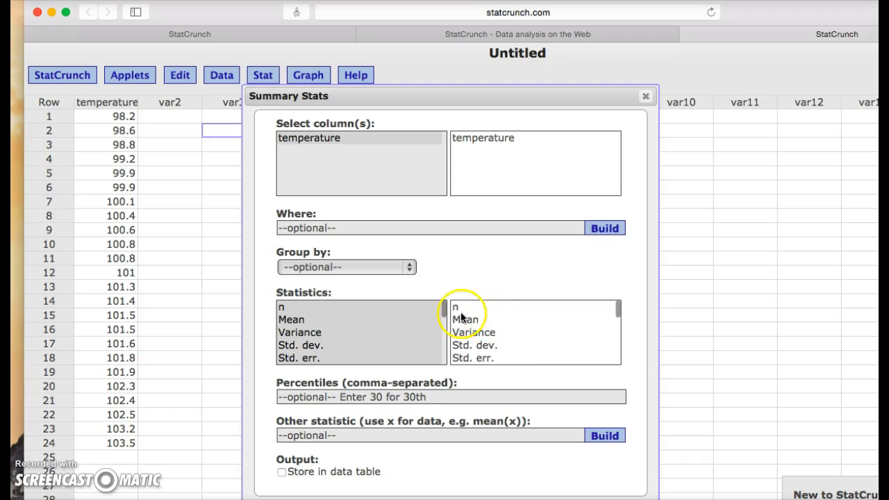
{"action": "left_click", "coordinate": [283, 309]}
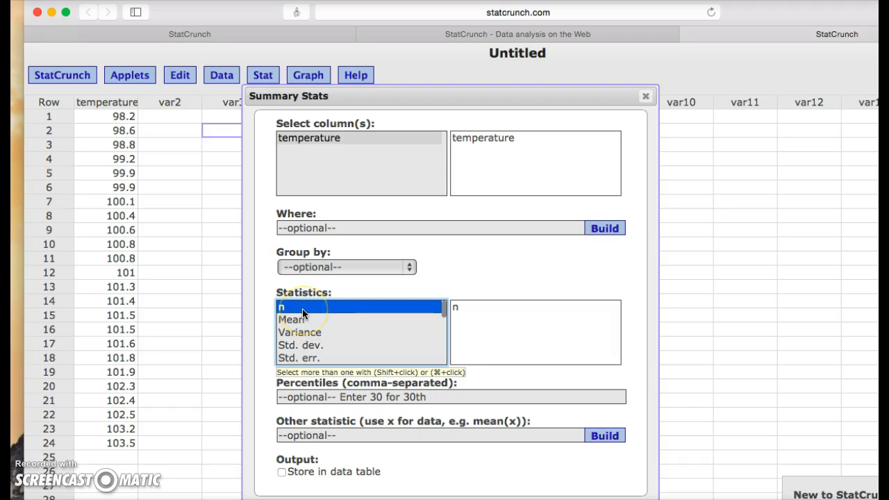
{"action": "left_click_drag", "start_coordinate": [303, 313], "coordinate": [318, 360]}
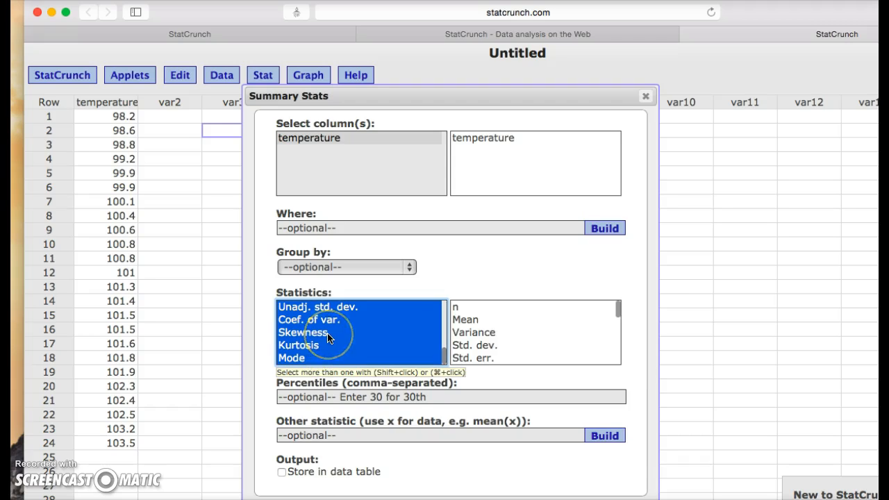
{"action": "scroll", "coordinate": [330, 338], "scroll_direction": "up", "scroll_amount": 5}
{"action": "left_click", "coordinate": [295, 319]}
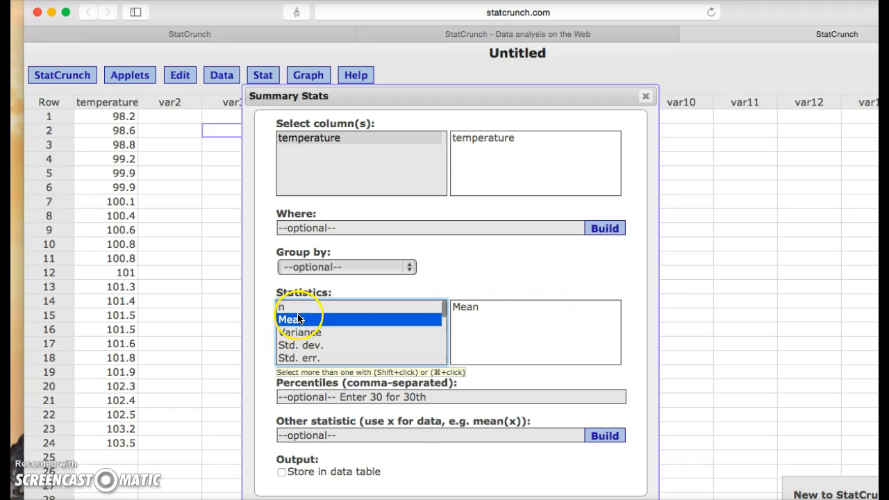
{"action": "left_click", "coordinate": [294, 309]}
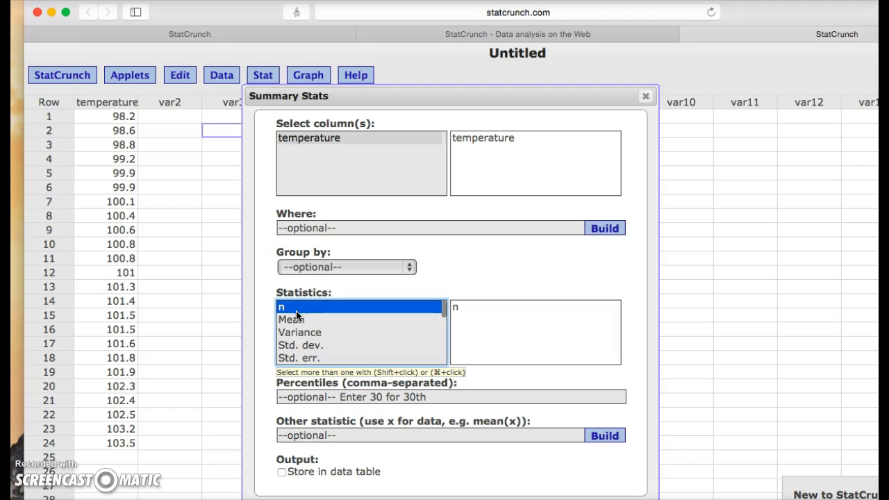
{"action": "left_click", "coordinate": [296, 312], "text": "super"}
Choose n, Mean, Std. dev., Median and Range together as the statistics to compute
{"action": "left_click", "coordinate": [284, 310]}
{"action": "left_click", "coordinate": [298, 320], "text": "super"}
{"action": "left_click", "coordinate": [301, 345], "text": "super"}
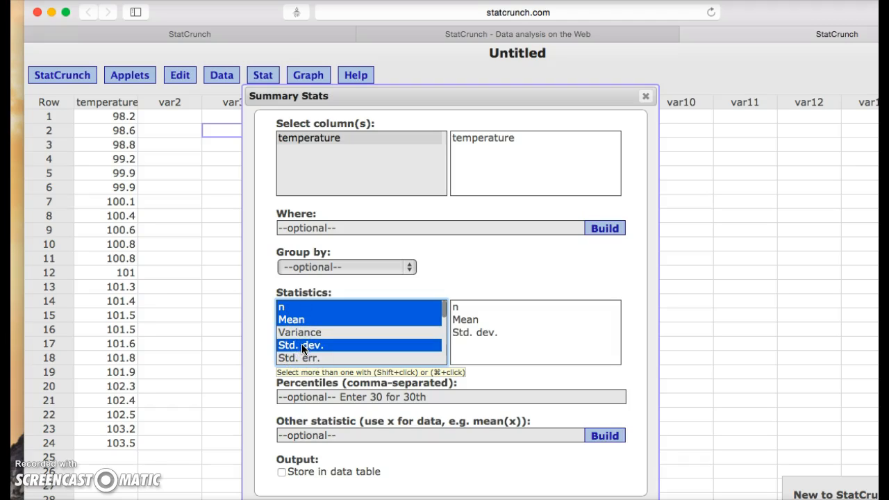
{"action": "scroll", "coordinate": [302, 344], "scroll_direction": "down", "scroll_amount": 2}
{"action": "scroll", "coordinate": [301, 344], "scroll_direction": "down", "scroll_amount": 1}
{"action": "left_click", "coordinate": [302, 332], "text": "super"}
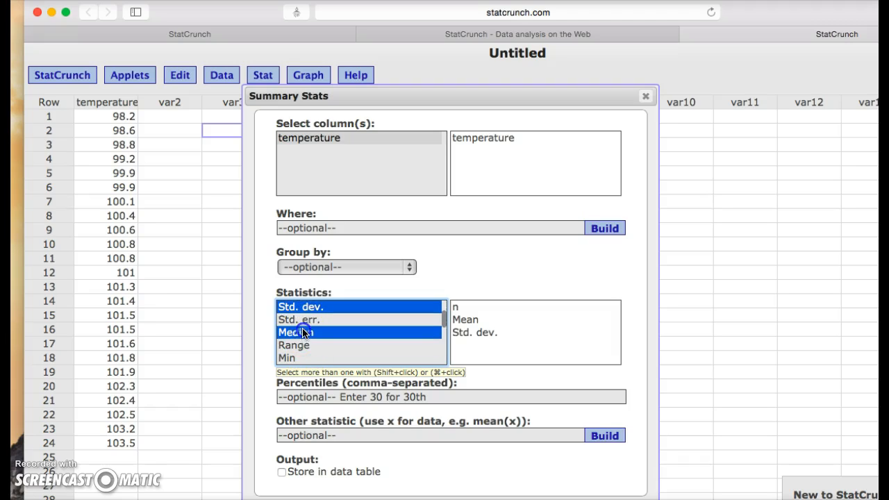
{"action": "left_click", "coordinate": [297, 345], "text": "super"}
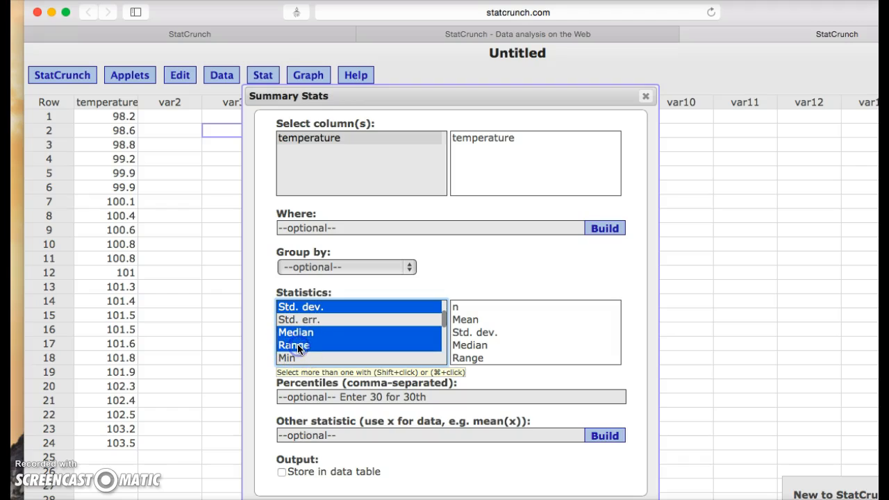
Add Q3, Q1 and Mode to the chosen statistics, keeping the earlier selections
{"action": "scroll", "coordinate": [298, 344], "scroll_direction": "down", "scroll_amount": 4}
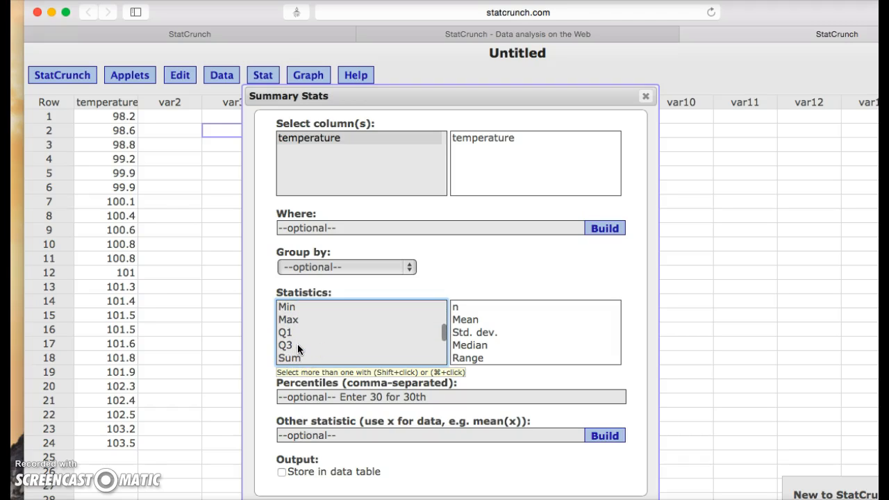
{"action": "left_click", "coordinate": [297, 345], "text": "super"}
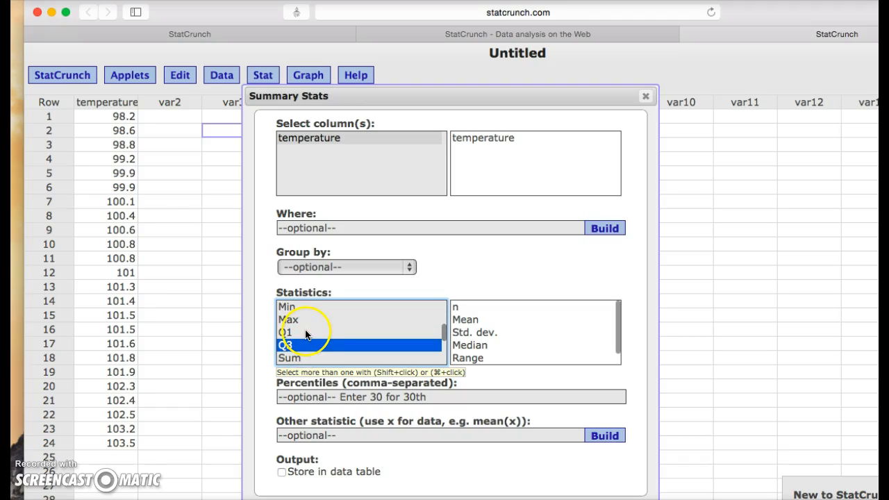
{"action": "scroll", "coordinate": [312, 330], "scroll_direction": "down", "scroll_amount": 2}
{"action": "left_click", "coordinate": [289, 309], "text": "super"}
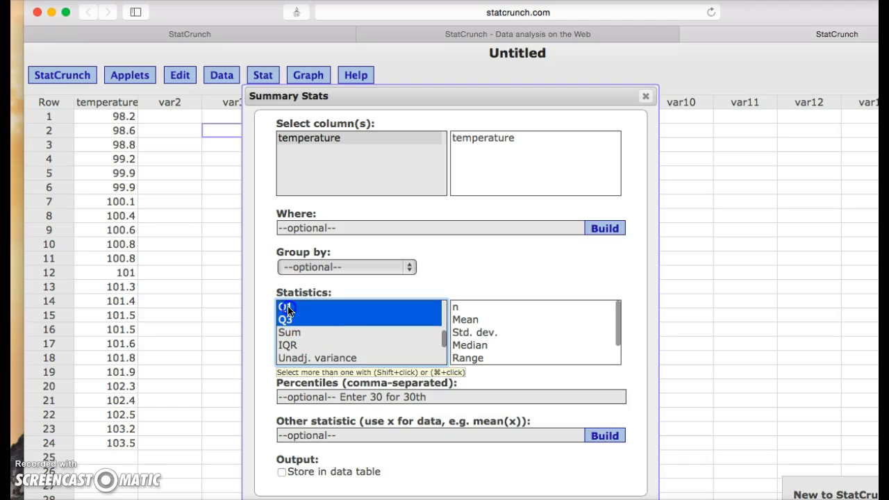
{"action": "scroll", "coordinate": [313, 345], "scroll_direction": "down", "scroll_amount": 5}
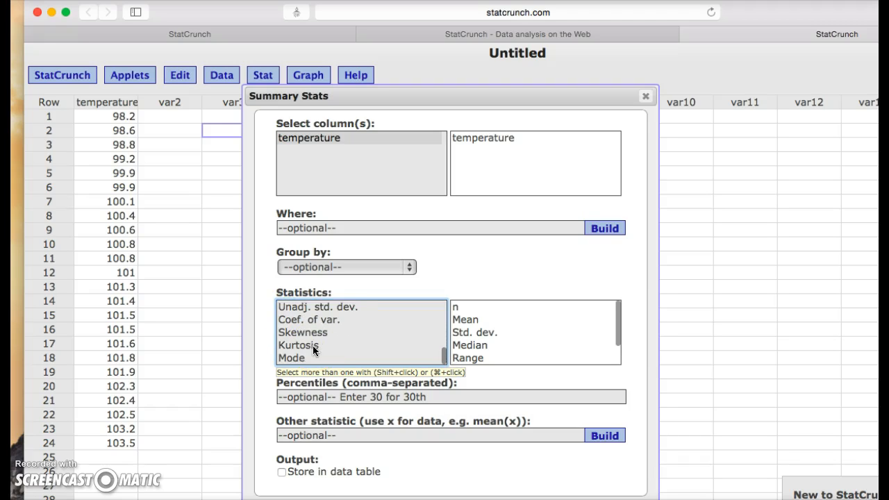
{"action": "left_click", "coordinate": [295, 356], "text": "super"}
Review the full statistics list and the list of chosen statistics to check the selection
{"action": "scroll", "coordinate": [325, 319], "scroll_direction": "up", "scroll_amount": 10}
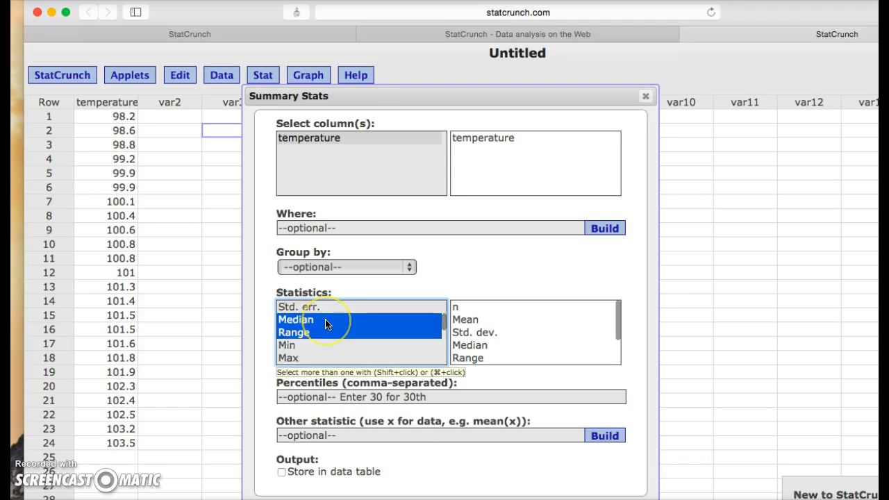
{"action": "scroll", "coordinate": [325, 319], "scroll_direction": "down", "scroll_amount": 2}
{"action": "scroll", "coordinate": [326, 324], "scroll_direction": "up", "scroll_amount": 2}
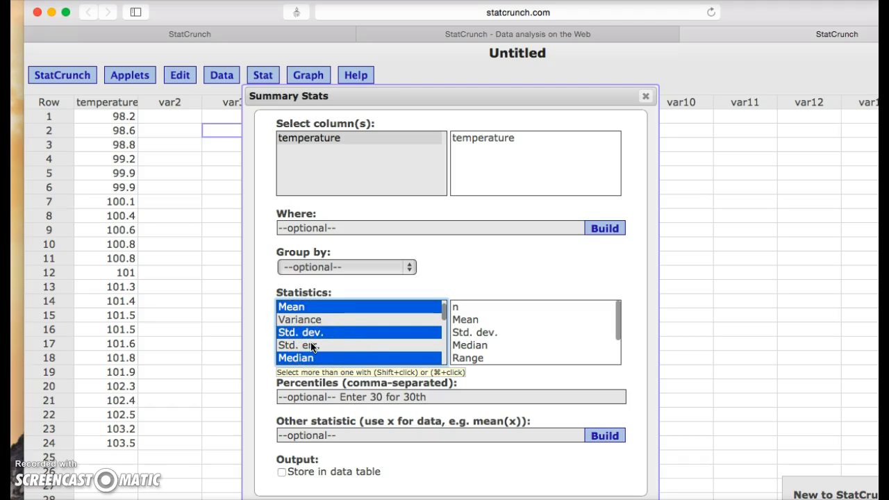
{"action": "scroll", "coordinate": [311, 347], "scroll_direction": "down", "scroll_amount": 1}
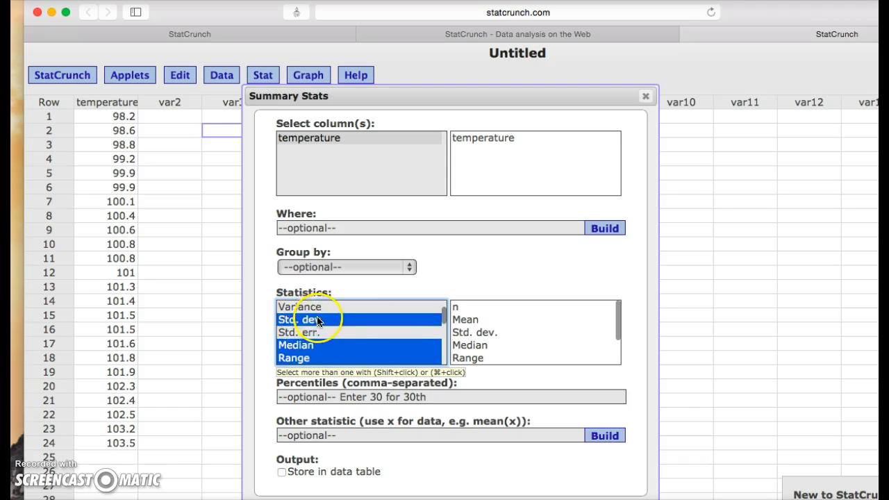
{"action": "scroll", "coordinate": [323, 353], "scroll_direction": "down", "scroll_amount": 7}
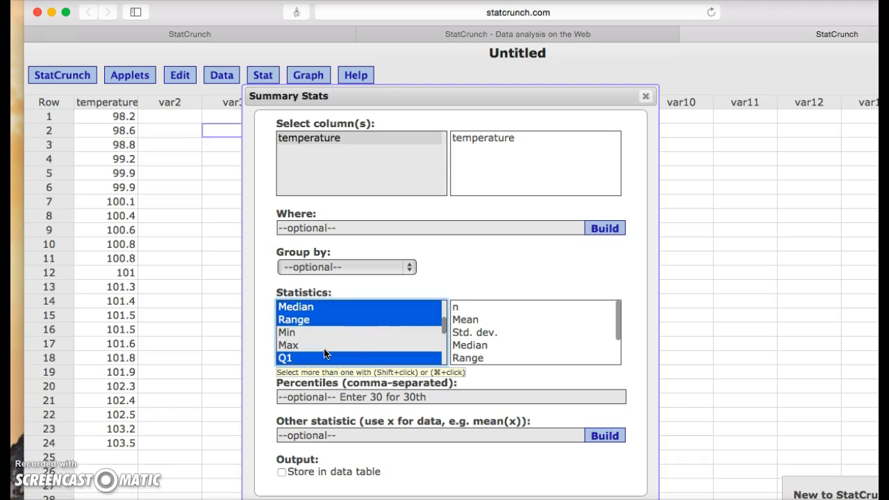
{"action": "scroll", "coordinate": [324, 352], "scroll_direction": "down", "scroll_amount": 4}
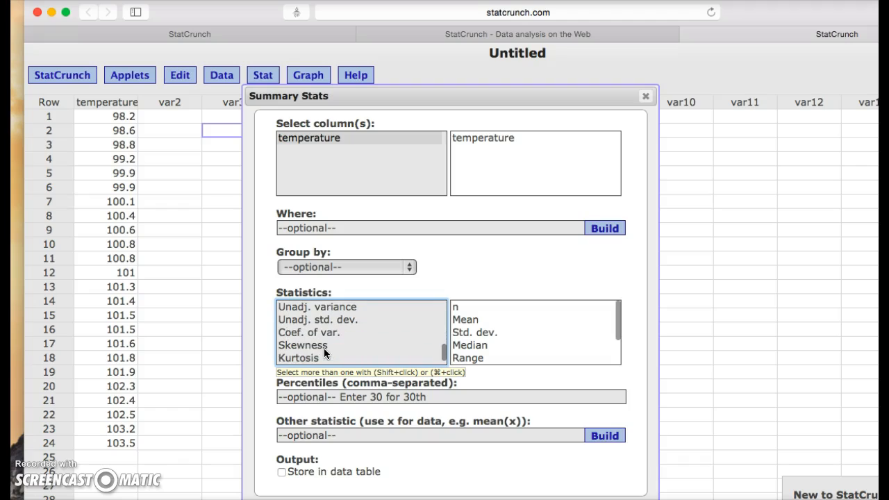
{"action": "left_click", "coordinate": [324, 353]}
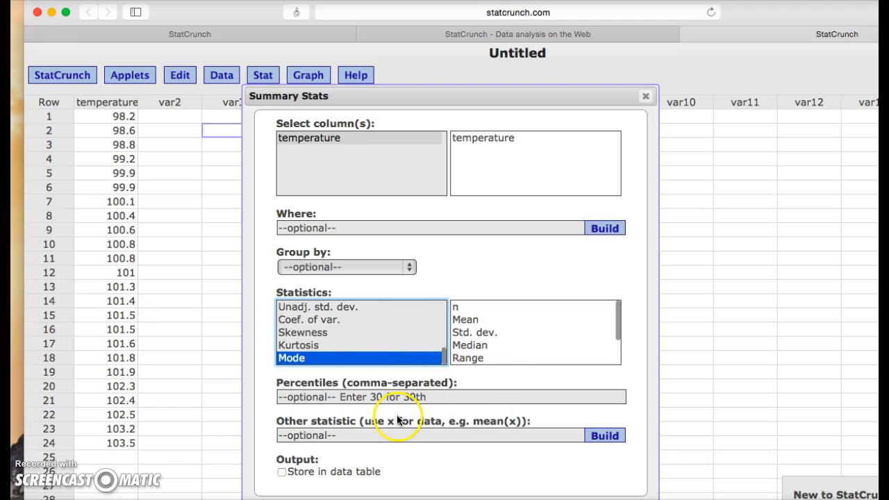
{"action": "scroll", "coordinate": [506, 343], "scroll_direction": "down", "scroll_amount": 3}
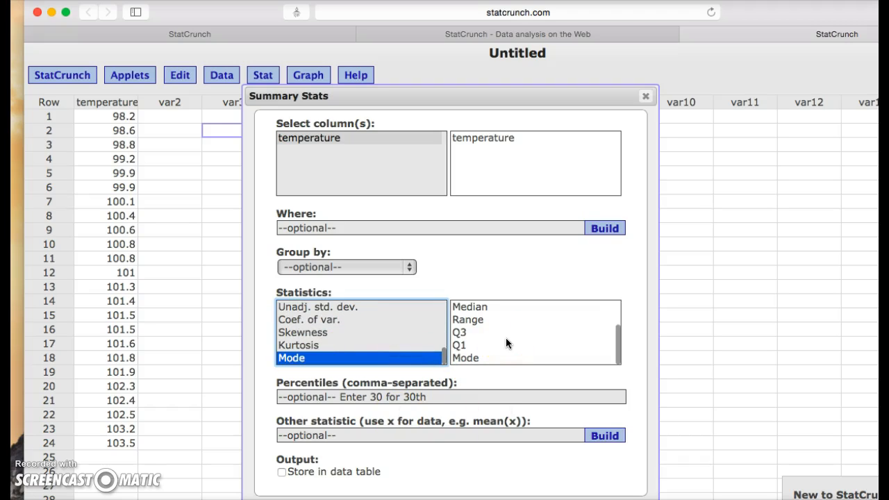
{"action": "scroll", "coordinate": [506, 337], "scroll_direction": "up", "scroll_amount": 3}
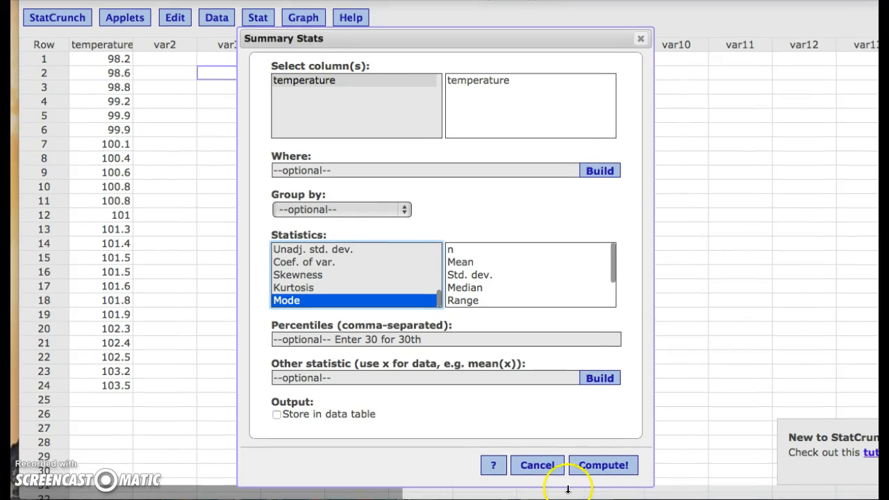
Compute the temperature summary statistics and select the whole results table, including its heading, for copying
{"action": "left_click", "coordinate": [590, 466]}
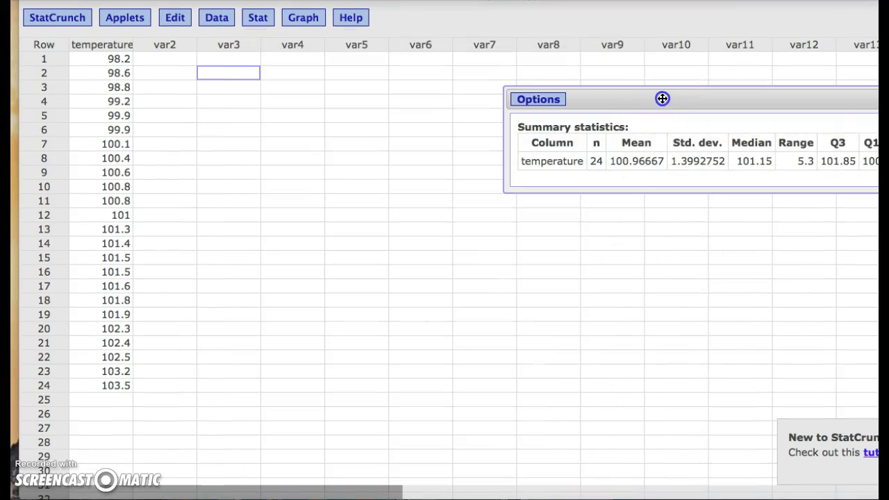
{"action": "left_click_drag", "start_coordinate": [662, 99], "coordinate": [472, 93]}
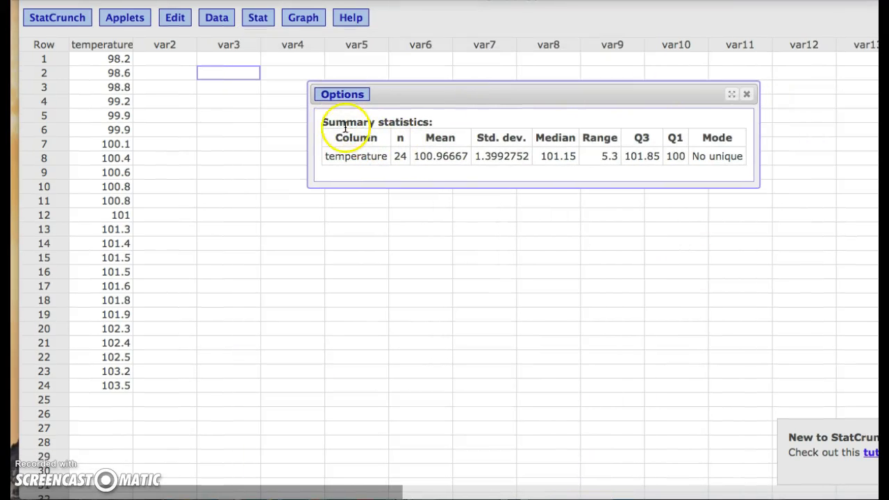
{"action": "left_click_drag", "start_coordinate": [322, 121], "coordinate": [695, 178]}
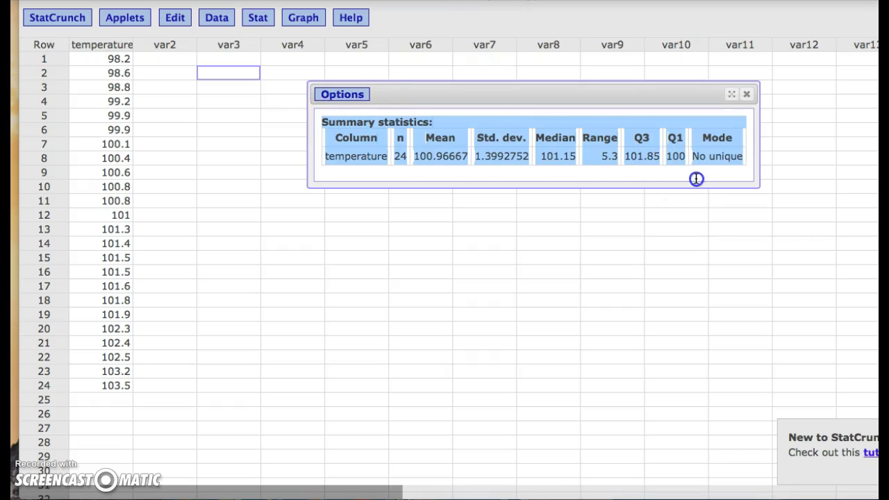
{"action": "left_click", "coordinate": [767, 178]}
{"action": "left_click_drag", "start_coordinate": [326, 121], "coordinate": [716, 171]}
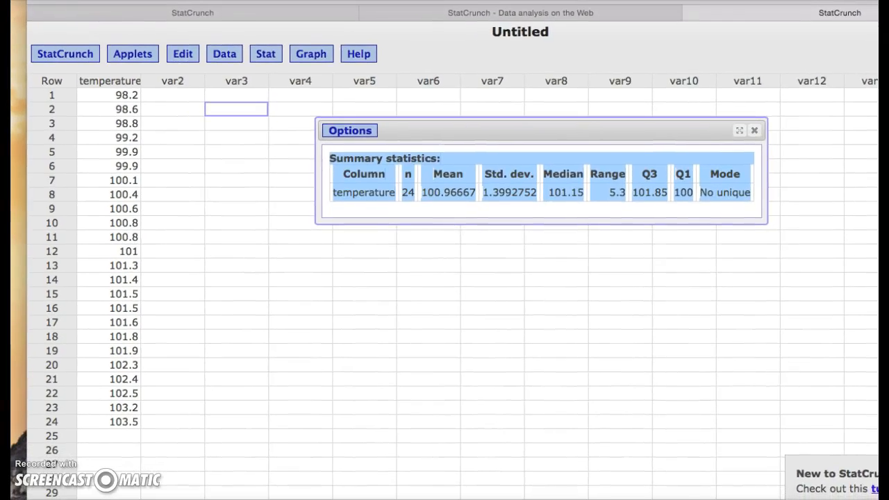
Switch to the Word document and paste the summary statistics table on the line below item c
{"action": "key", "text": "alt+Tab"}
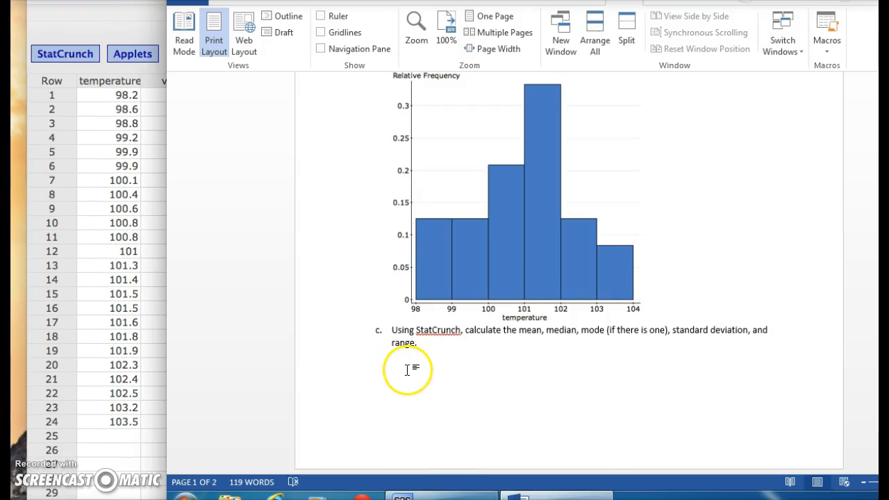
{"action": "type", "text": "Summary statistics: Column\tn\tMean\tStd. dev.\tMedian\tRange\tQ3\tQ1\tMode"}
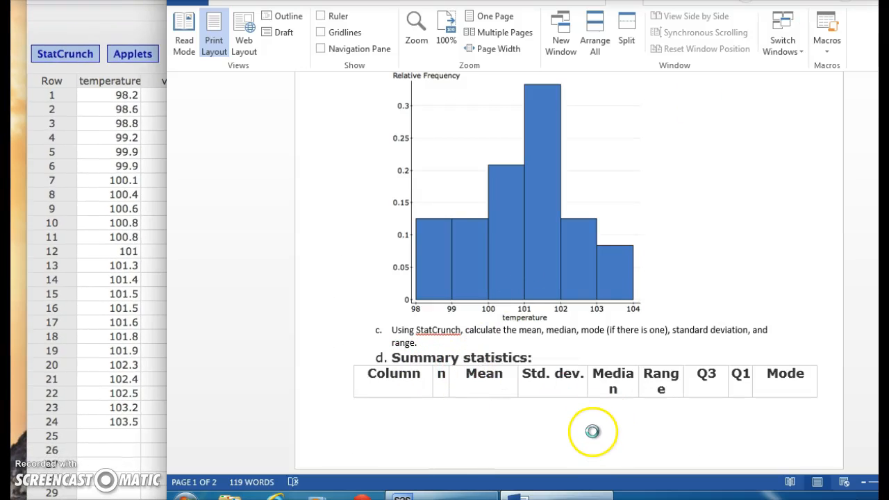
{"action": "left_click", "coordinate": [706, 202]}
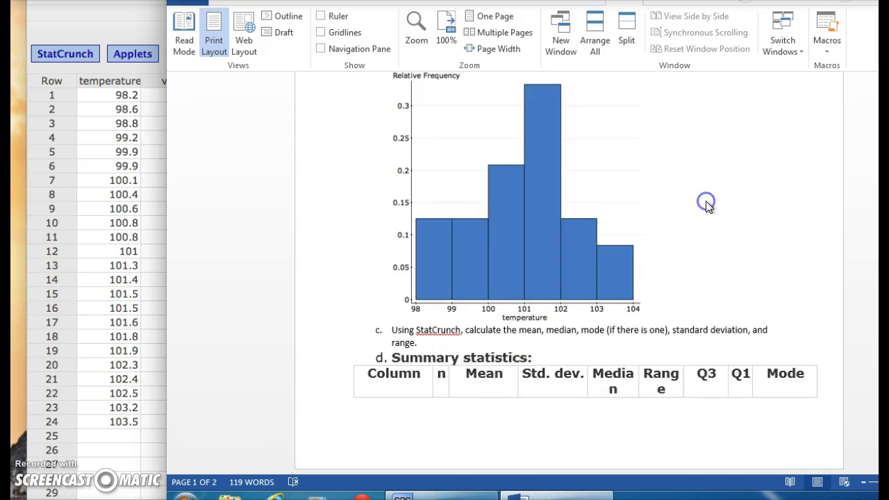
{"action": "scroll", "coordinate": [613, 279], "scroll_direction": "down", "scroll_amount": 2}
{"action": "scroll", "coordinate": [614, 279], "scroll_direction": "down", "scroll_amount": 1}
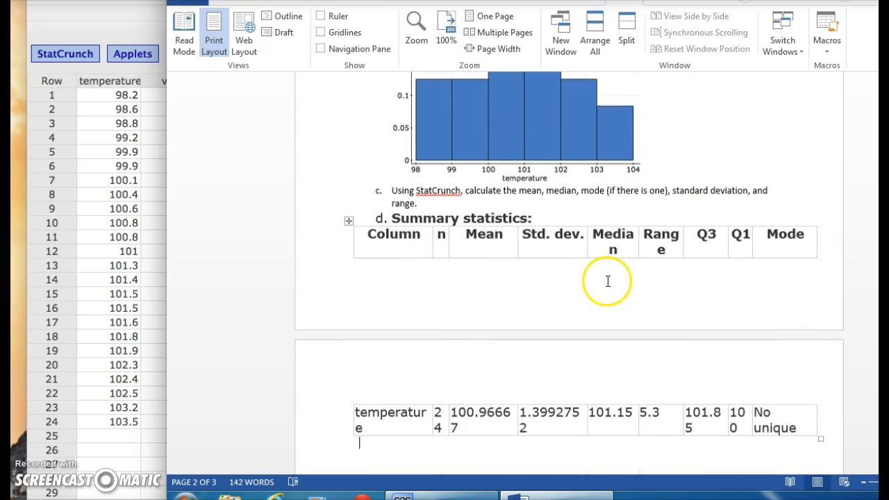
Select the pasted statistics table and widen its first column outward so the word temperature fits on one line
{"action": "left_click", "coordinate": [349, 219]}
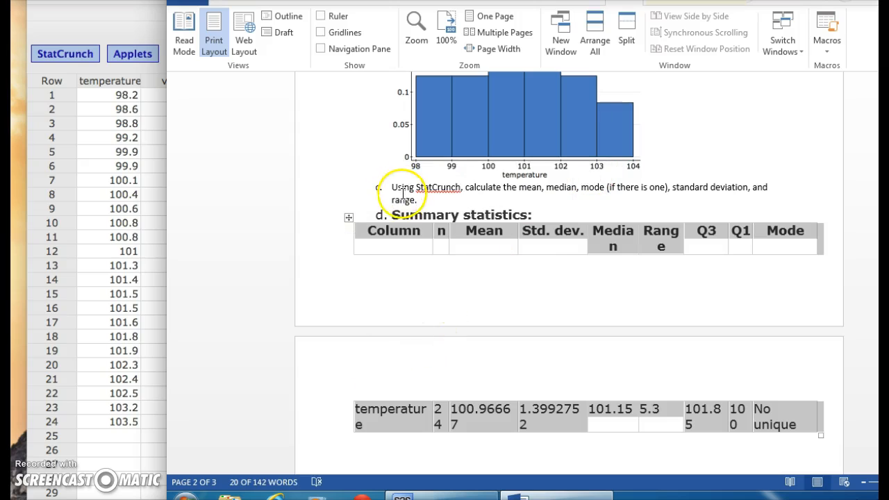
{"action": "left_click_drag", "start_coordinate": [354, 244], "coordinate": [324, 244]}
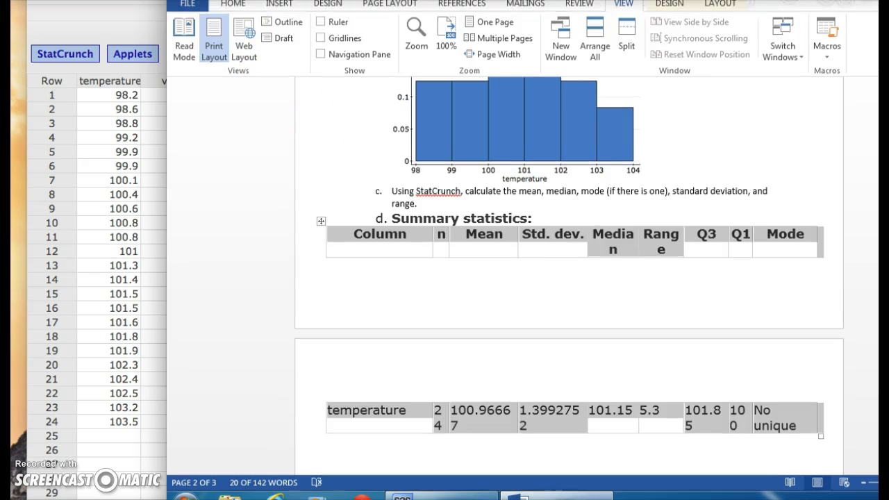
Apply a different preset for the document's page margins
{"action": "left_click", "coordinate": [236, 33]}
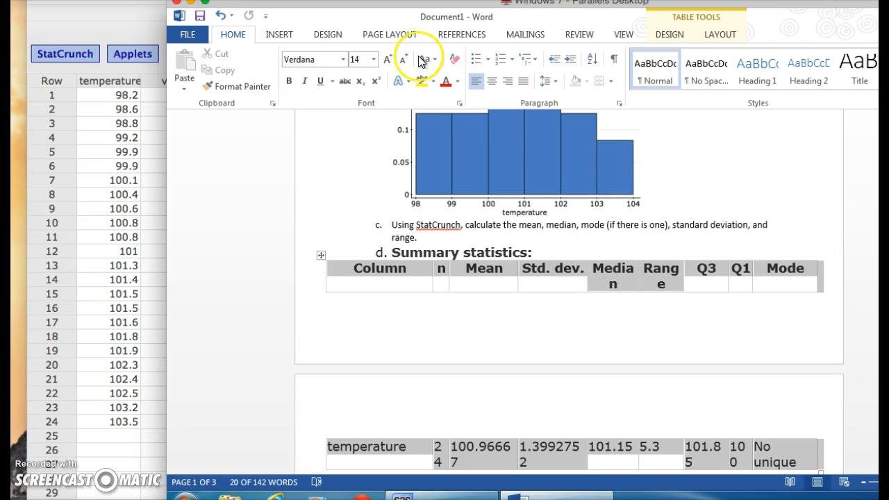
{"action": "left_click", "coordinate": [391, 34]}
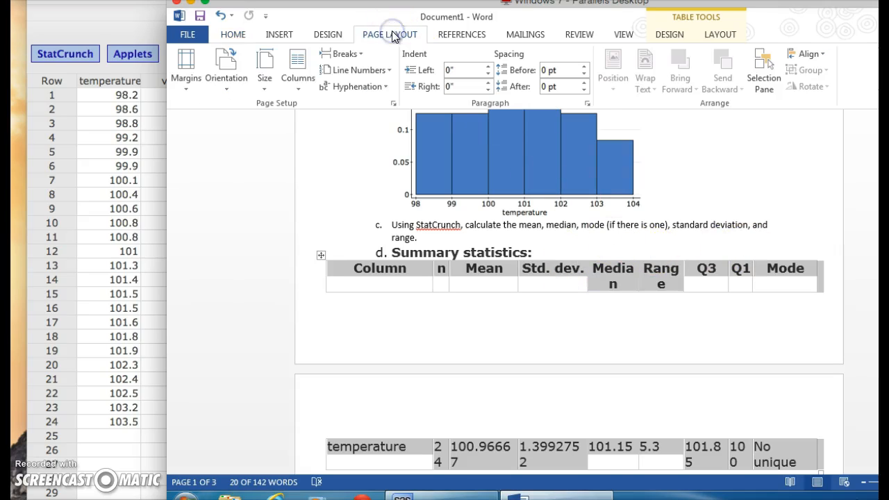
{"action": "left_click", "coordinate": [185, 59]}
{"action": "left_click", "coordinate": [215, 158]}
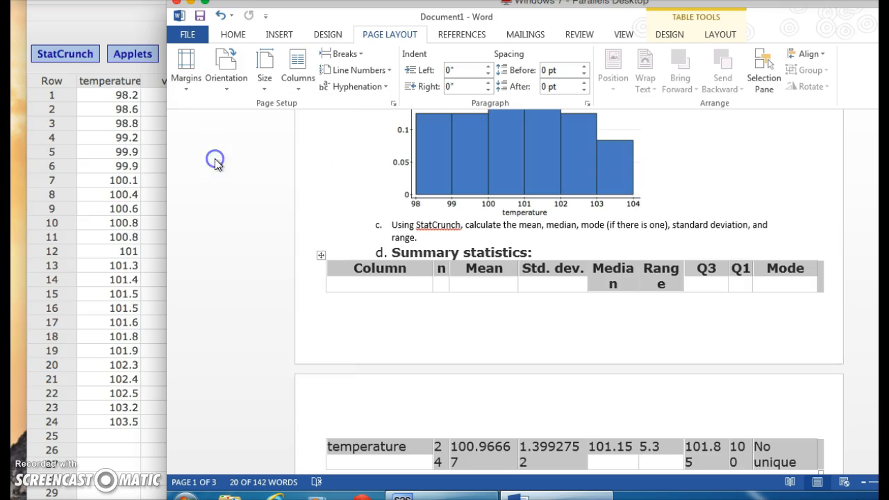
Change the document's page orientation to Landscape and return to the summary statistics table
{"action": "left_click", "coordinate": [232, 72]}
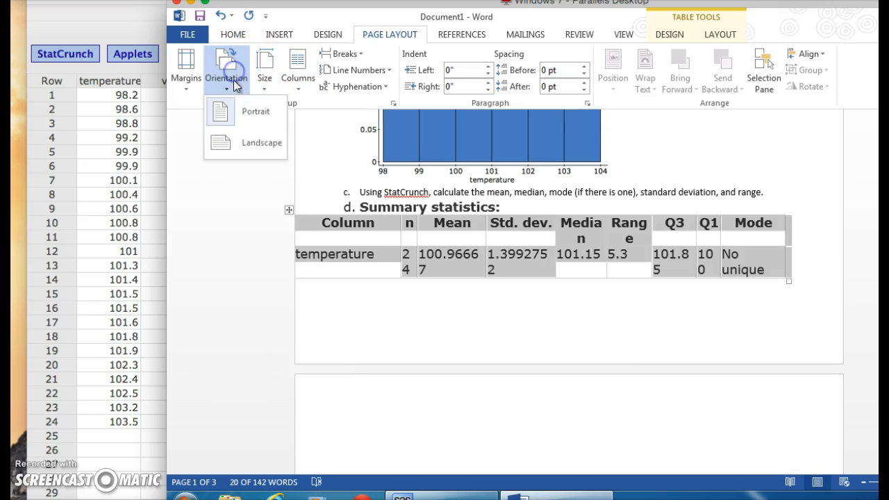
{"action": "left_click", "coordinate": [247, 147]}
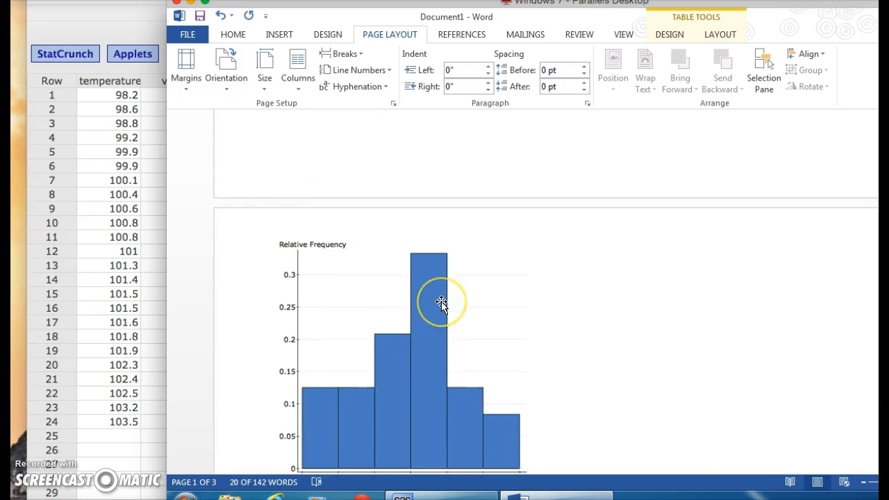
{"action": "scroll", "coordinate": [440, 302], "scroll_direction": "down", "scroll_amount": 3}
{"action": "scroll", "coordinate": [479, 309], "scroll_direction": "down", "scroll_amount": 3}
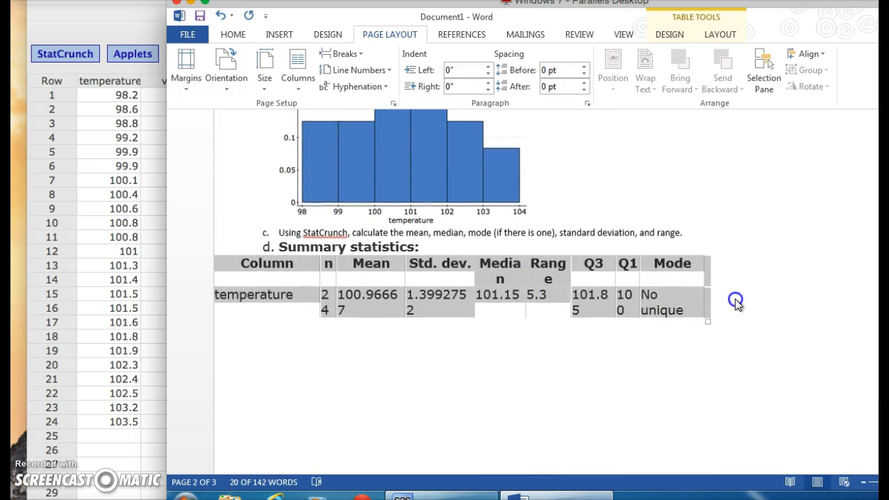
Auto-fit the Mode, Q1, Q3 and Range columns of the summary statistics table to their contents
{"action": "left_click", "coordinate": [704, 286]}
{"action": "double_click", "coordinate": [704, 295]}
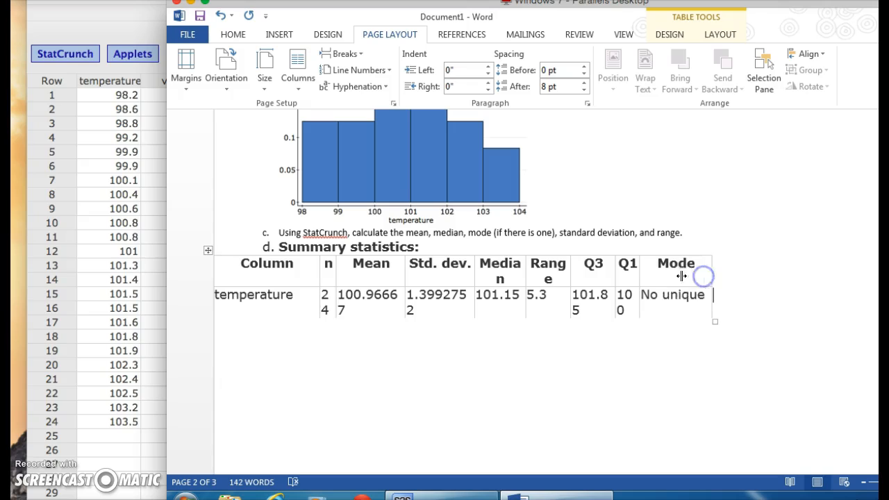
{"action": "double_click", "coordinate": [639, 273]}
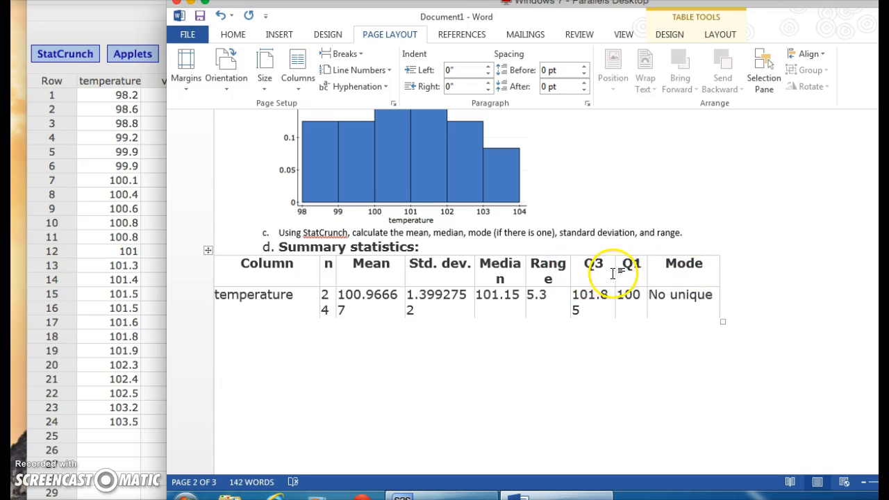
{"action": "double_click", "coordinate": [615, 273]}
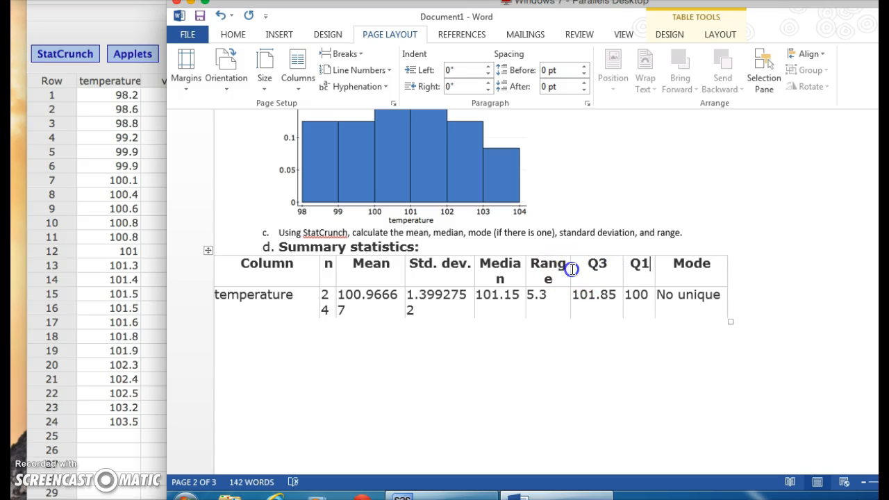
{"action": "double_click", "coordinate": [569, 270]}
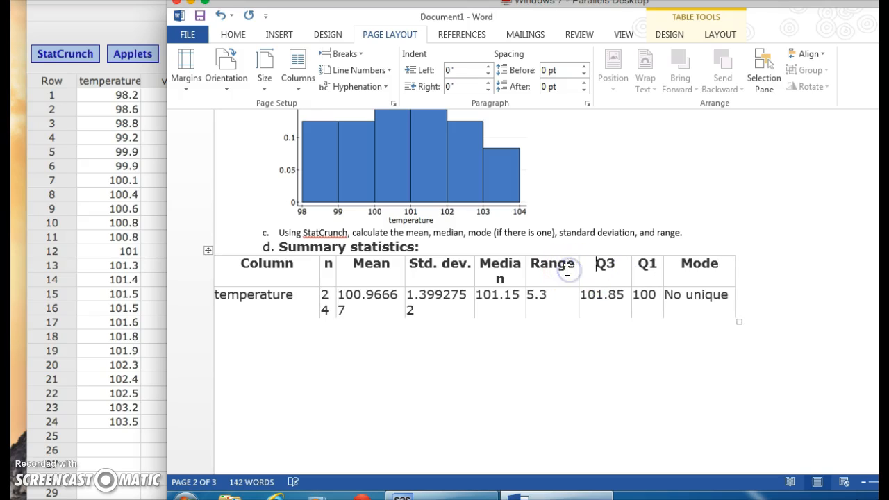
Auto-fit the Median, Std. dev., Mean, n and Column columns so each entry fits on one line
{"action": "double_click", "coordinate": [526, 268]}
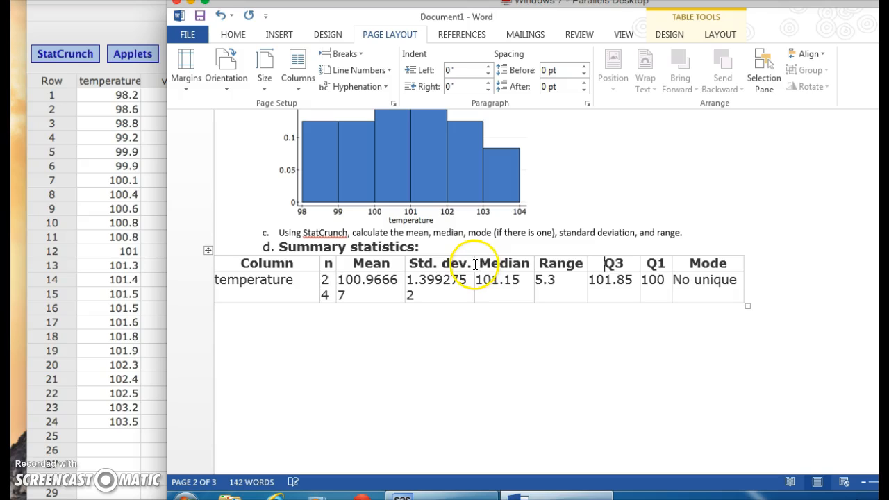
{"action": "double_click", "coordinate": [475, 265]}
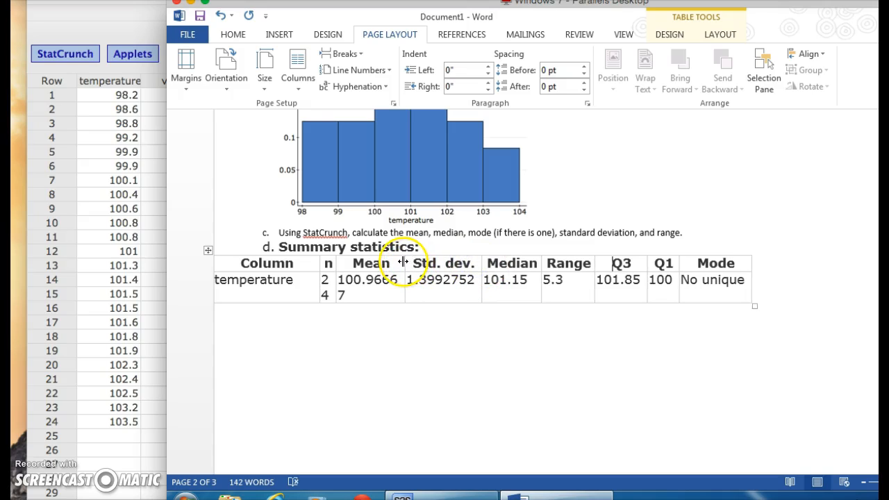
{"action": "double_click", "coordinate": [403, 262]}
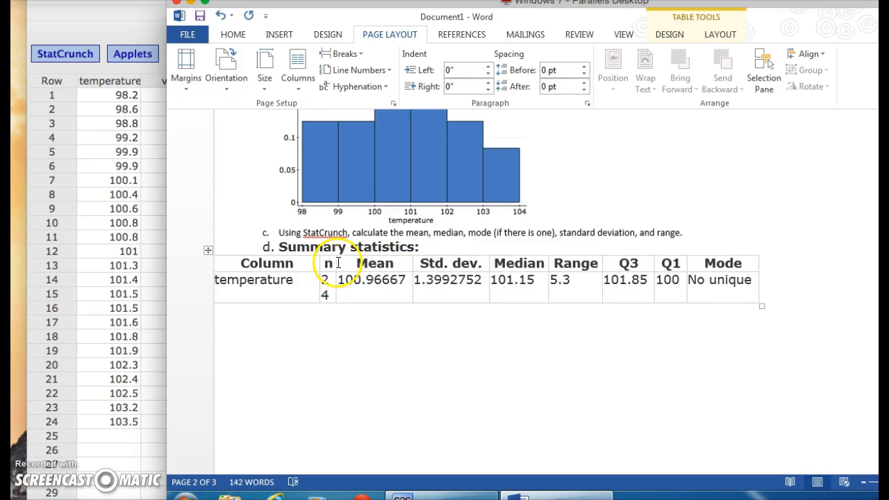
{"action": "double_click", "coordinate": [336, 264]}
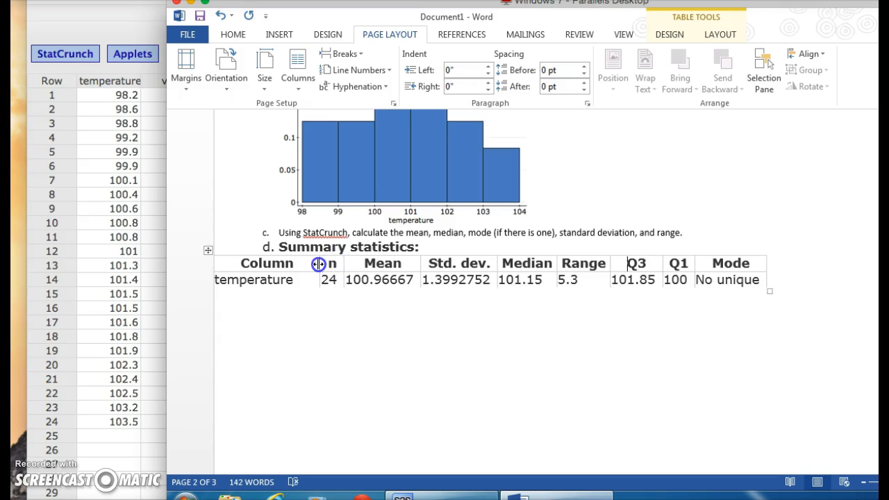
{"action": "double_click", "coordinate": [318, 264]}
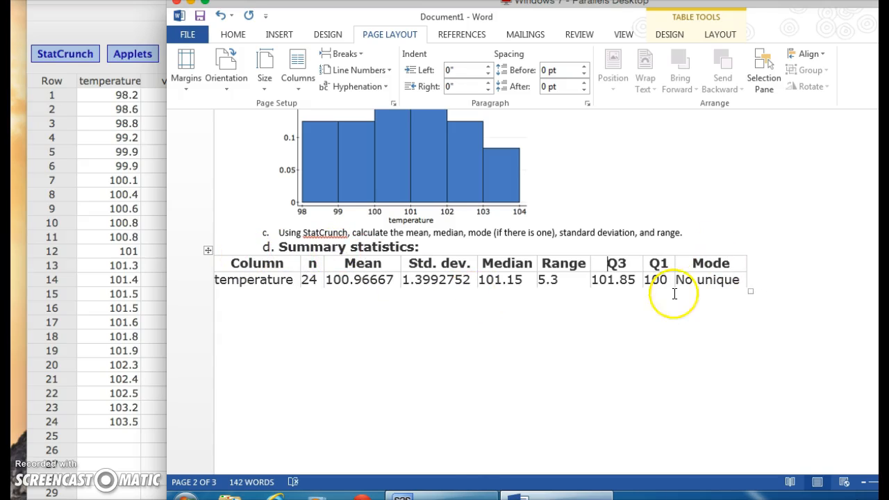